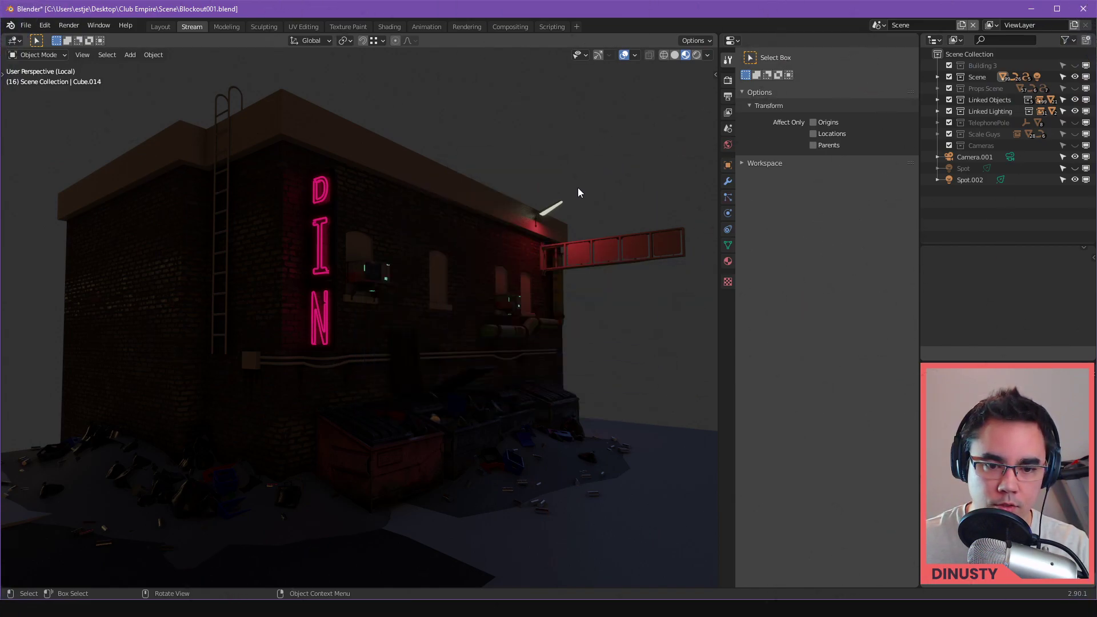
Orbit around the brick building to view the neon sign and ladder, and bring up the viewport shading options.
{"action": "middle_click_drag", "start_coordinate": [597, 168], "coordinate": [595, 169], "text": "shift"}
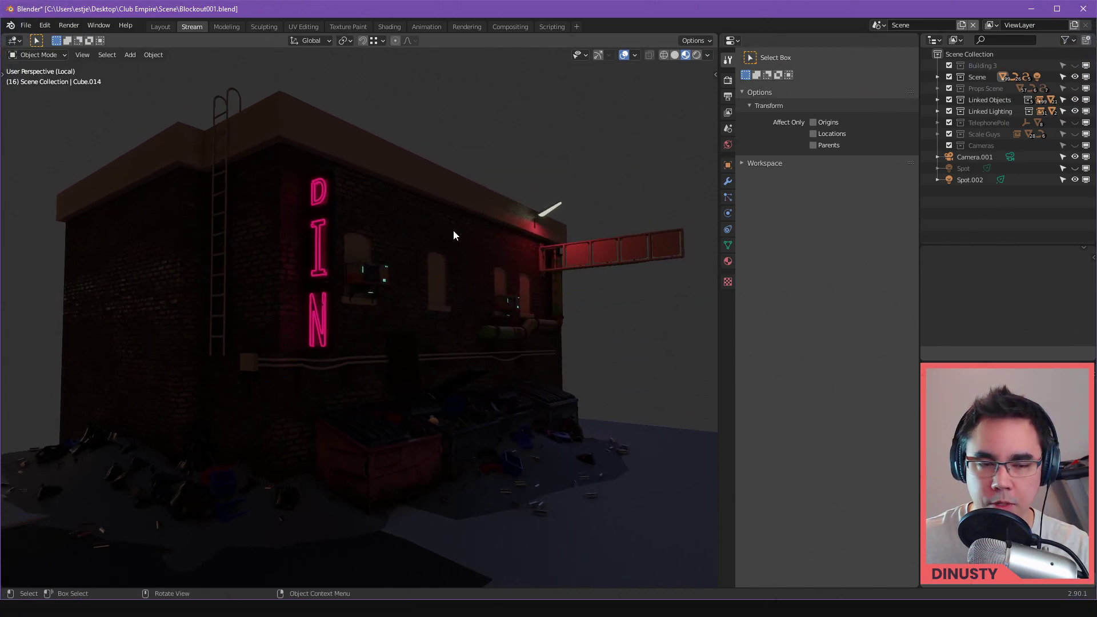
{"action": "middle_click_drag", "start_coordinate": [128, 289], "coordinate": [272, 282]}
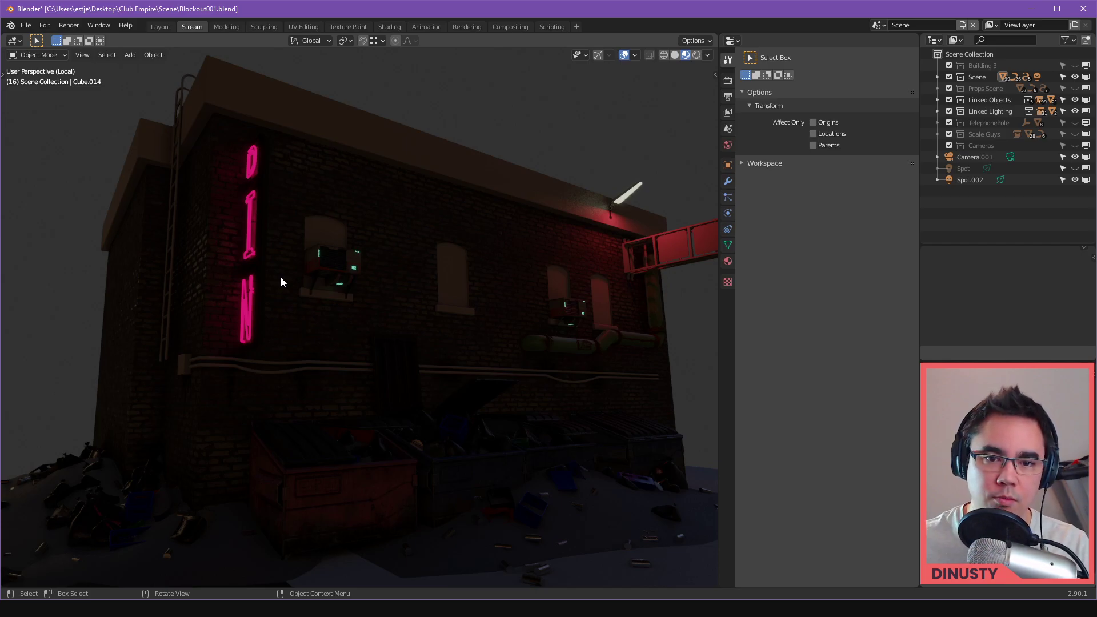
{"action": "middle_click_drag", "start_coordinate": [403, 136], "coordinate": [453, 219]}
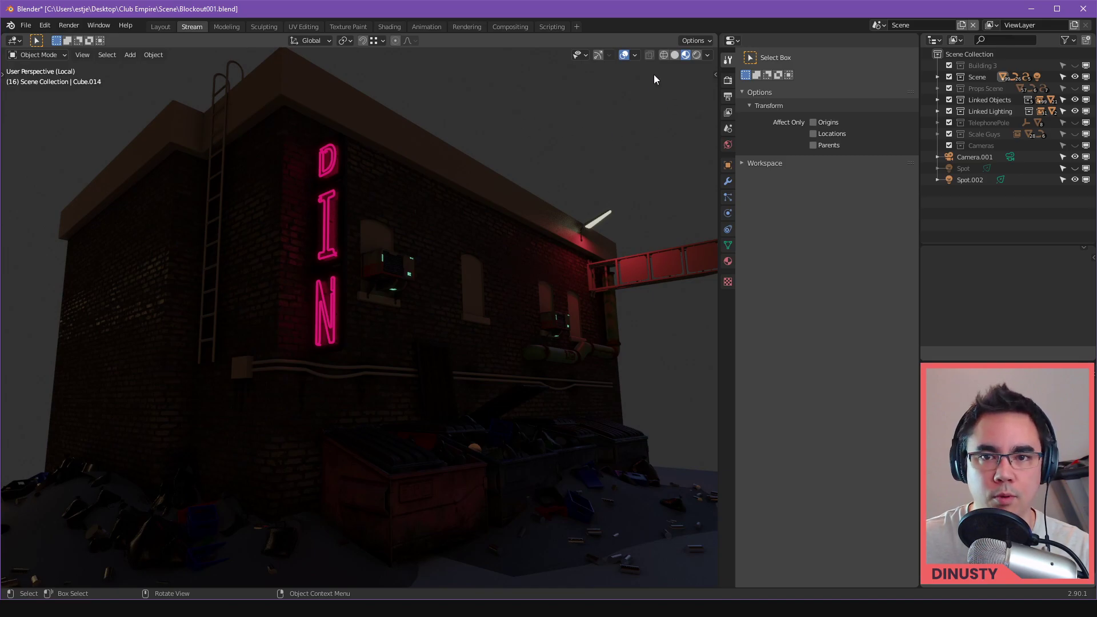
{"action": "key", "text": "z"}
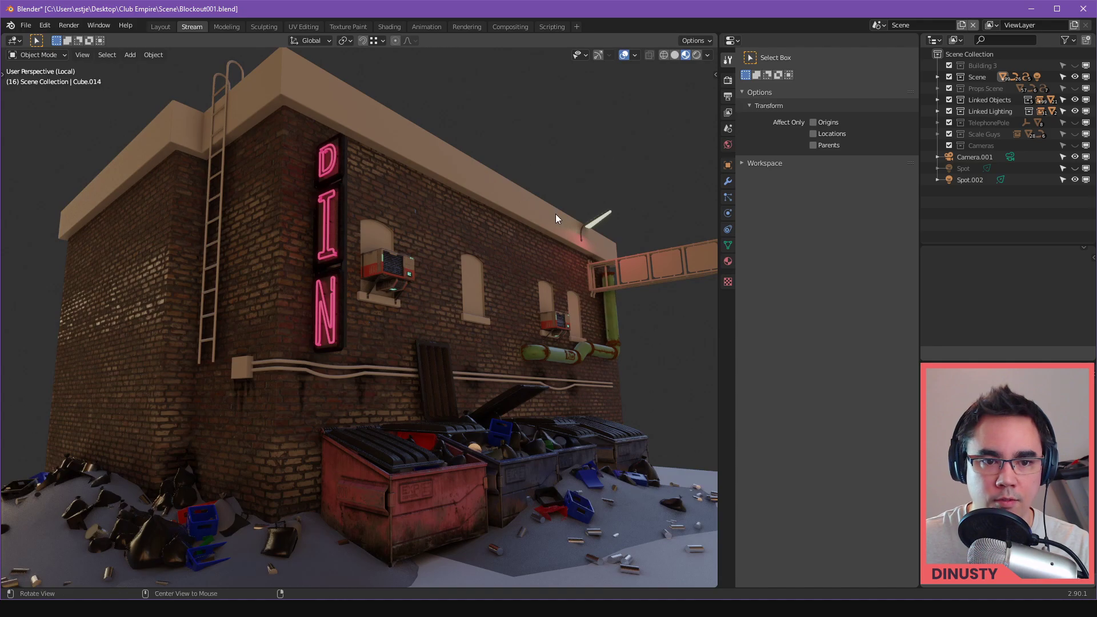
{"action": "mouse_move", "coordinate": [555, 213]}
{"action": "middle_mouse_down"}
{"action": "mouse_move", "coordinate": [592, 200]}
{"action": "mouse_move", "coordinate": [480, 234]}
{"action": "mouse_move", "coordinate": [506, 235]}
{"action": "mouse_move", "coordinate": [216, 234]}
{"action": "mouse_move", "coordinate": [284, 242]}
{"action": "mouse_move", "coordinate": [434, 215]}
{"action": "mouse_move", "coordinate": [322, 231]}
{"action": "mouse_move", "coordinate": [310, 248]}
{"action": "mouse_move", "coordinate": [347, 257]}
{"action": "mouse_move", "coordinate": [385, 248]}
{"action": "middle_mouse_up"}
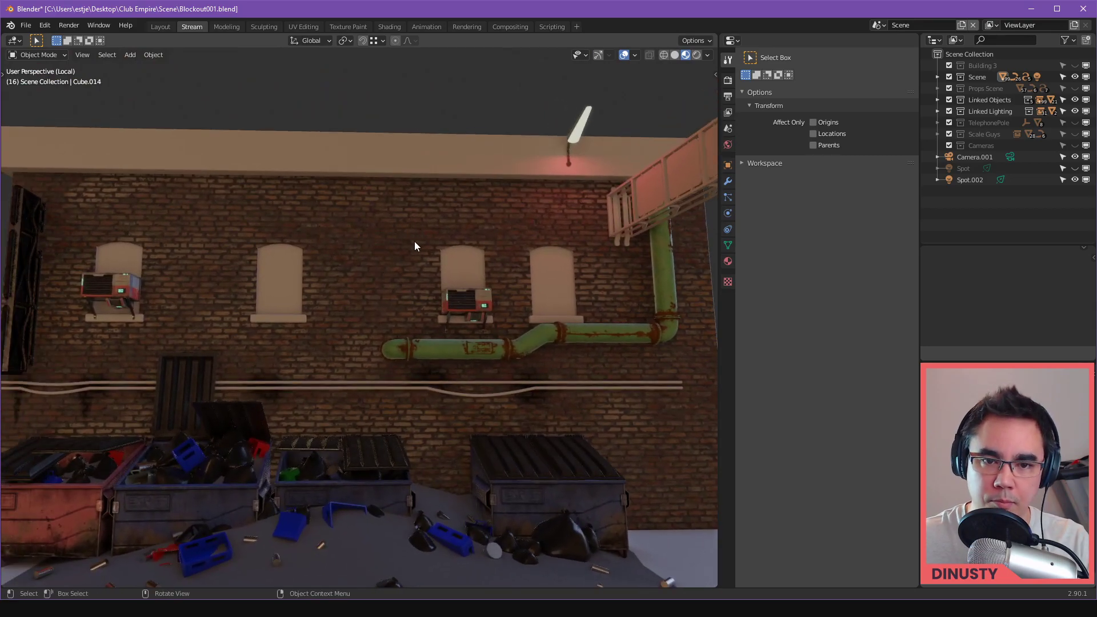
{"action": "middle_click_drag", "start_coordinate": [519, 250], "coordinate": [223, 340]}
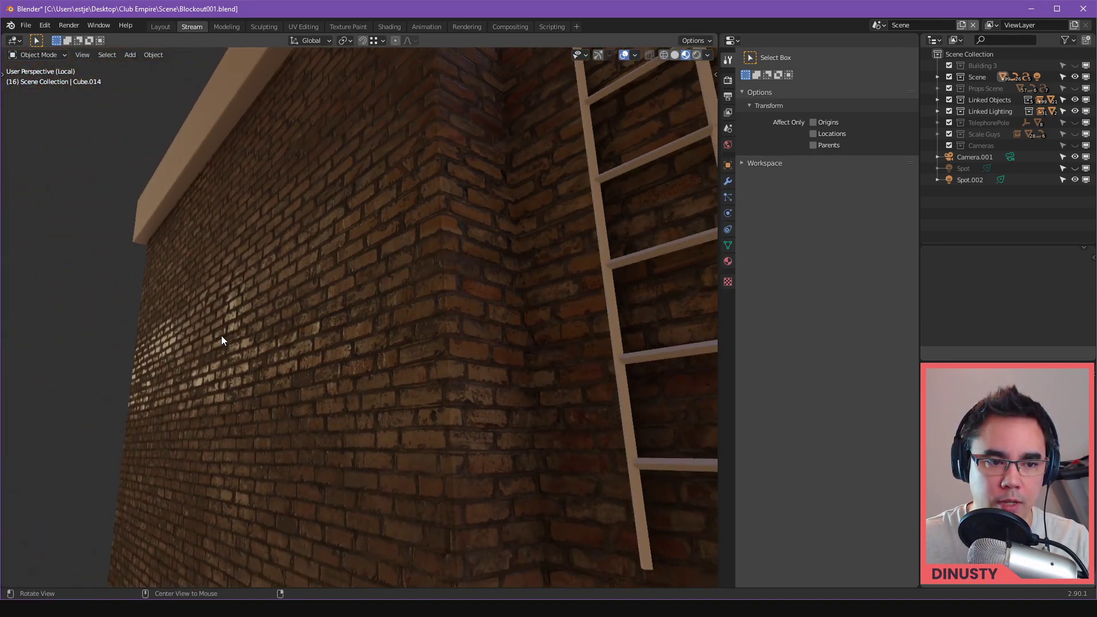
{"action": "middle_click_drag", "start_coordinate": [370, 235], "coordinate": [478, 380]}
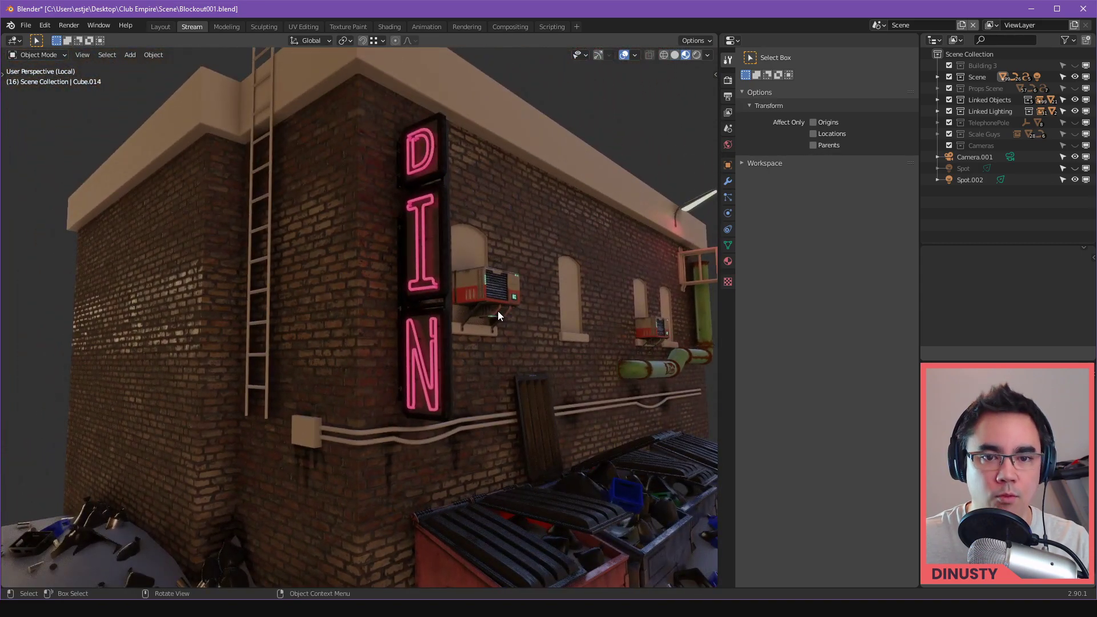
{"action": "middle_click_drag", "start_coordinate": [499, 311], "coordinate": [544, 323]}
{"action": "middle_click_drag", "start_coordinate": [492, 245], "coordinate": [439, 288]}
{"action": "scroll", "coordinate": [439, 288], "scroll_direction": "up", "scroll_amount": 1}
{"action": "middle_click_drag", "start_coordinate": [424, 359], "coordinate": [461, 321]}
{"action": "middle_click_drag", "start_coordinate": [504, 191], "coordinate": [530, 178]}
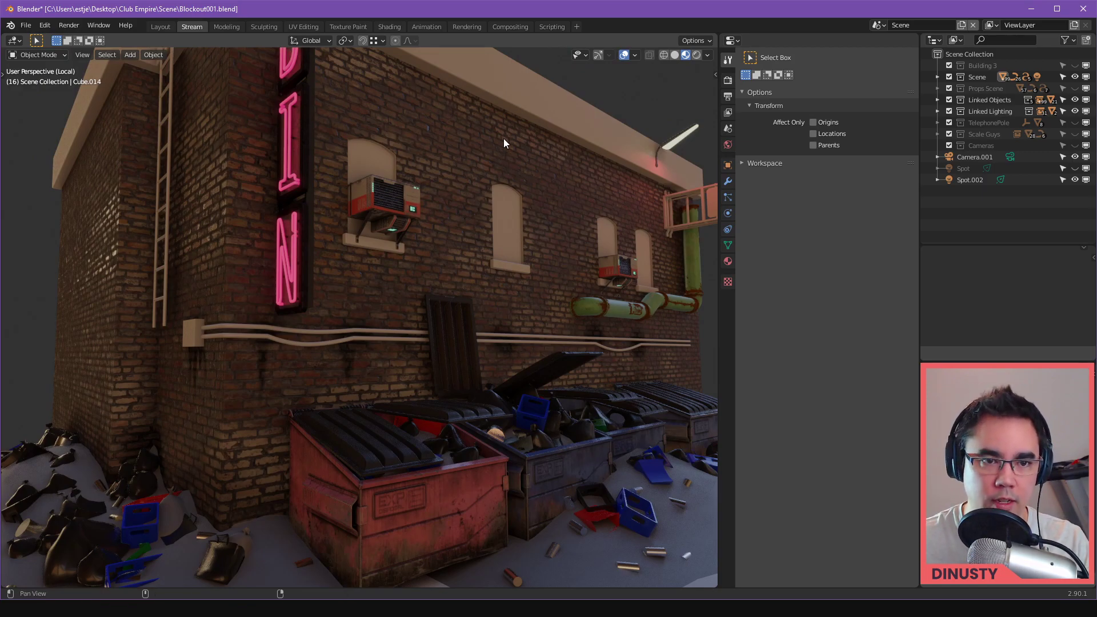
{"action": "middle_click_drag", "start_coordinate": [503, 139], "coordinate": [581, 216]}
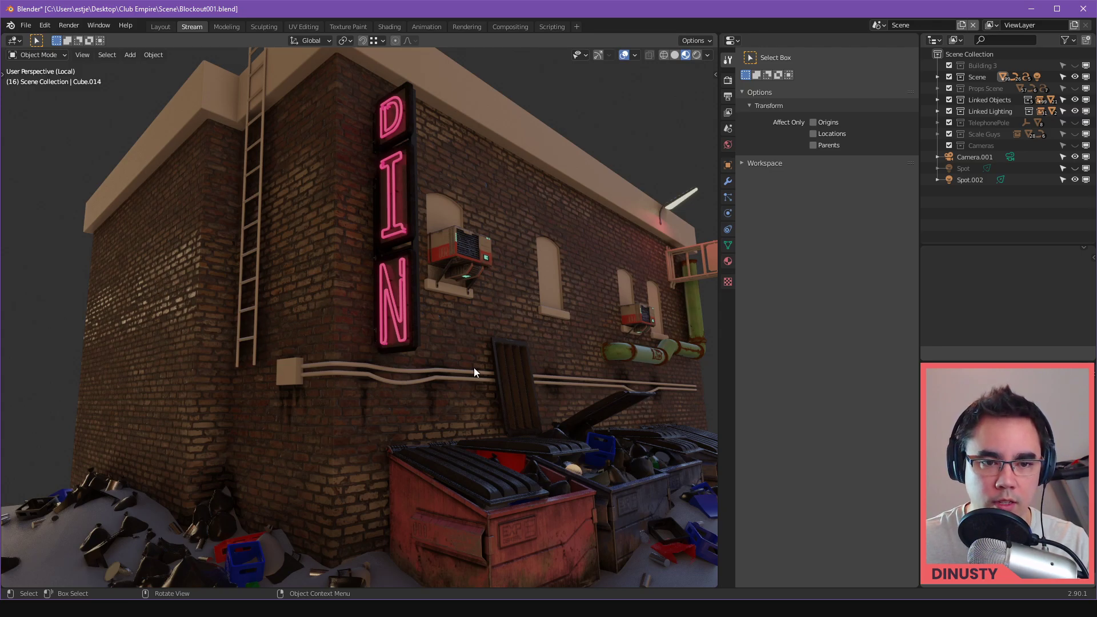
{"action": "middle_click_drag", "start_coordinate": [474, 368], "coordinate": [511, 208]}
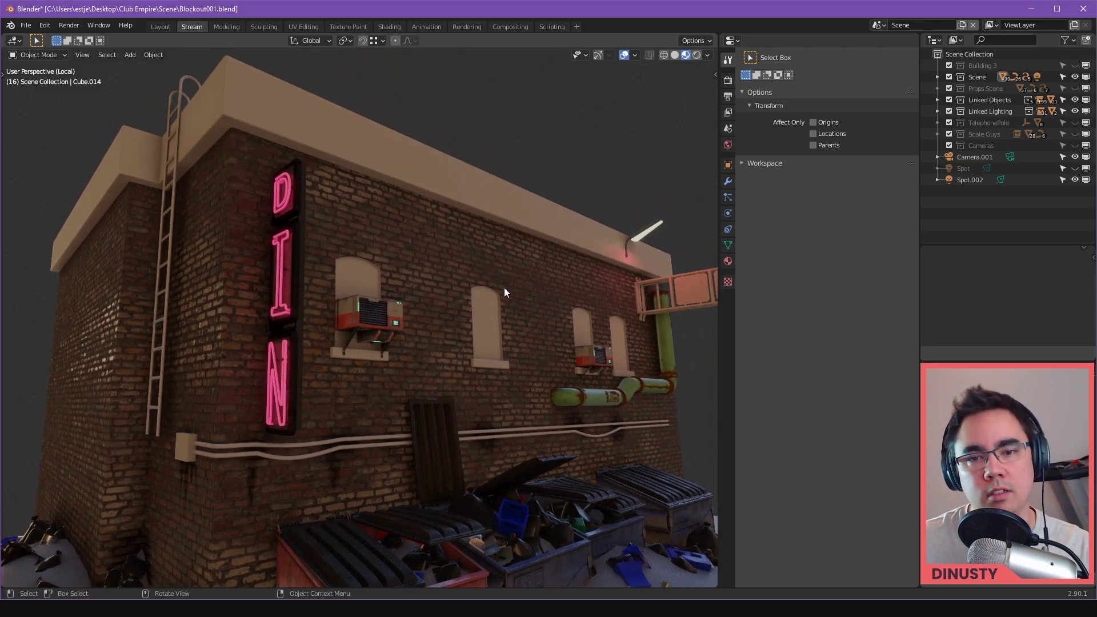
{"action": "middle_click_drag", "start_coordinate": [504, 288], "coordinate": [465, 241]}
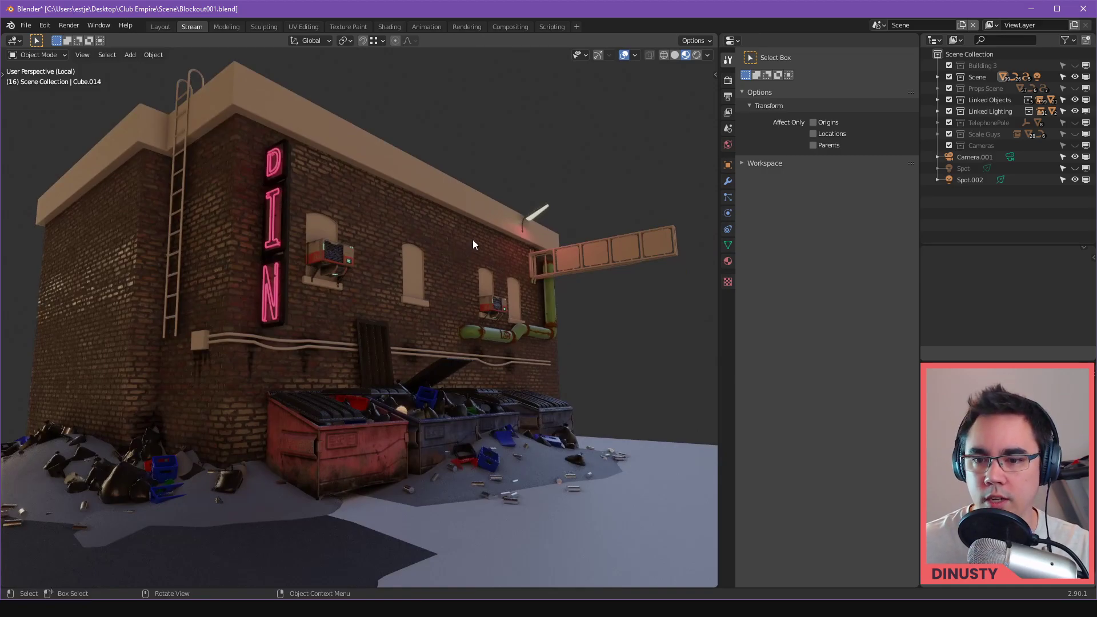
{"action": "middle_click_drag", "start_coordinate": [467, 187], "coordinate": [485, 203]}
Select the brick building, cancelling two accidental moves so it stays in place.
{"action": "left_click", "coordinate": [469, 229]}
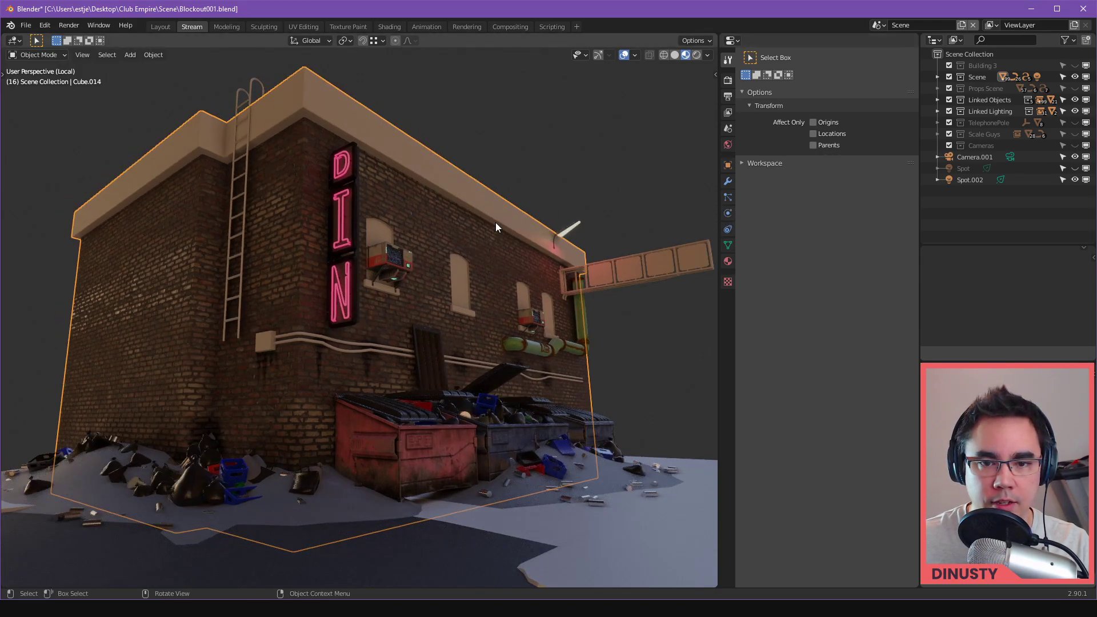
{"action": "key", "text": "g"}
{"action": "right_click", "coordinate": [463, 176]}
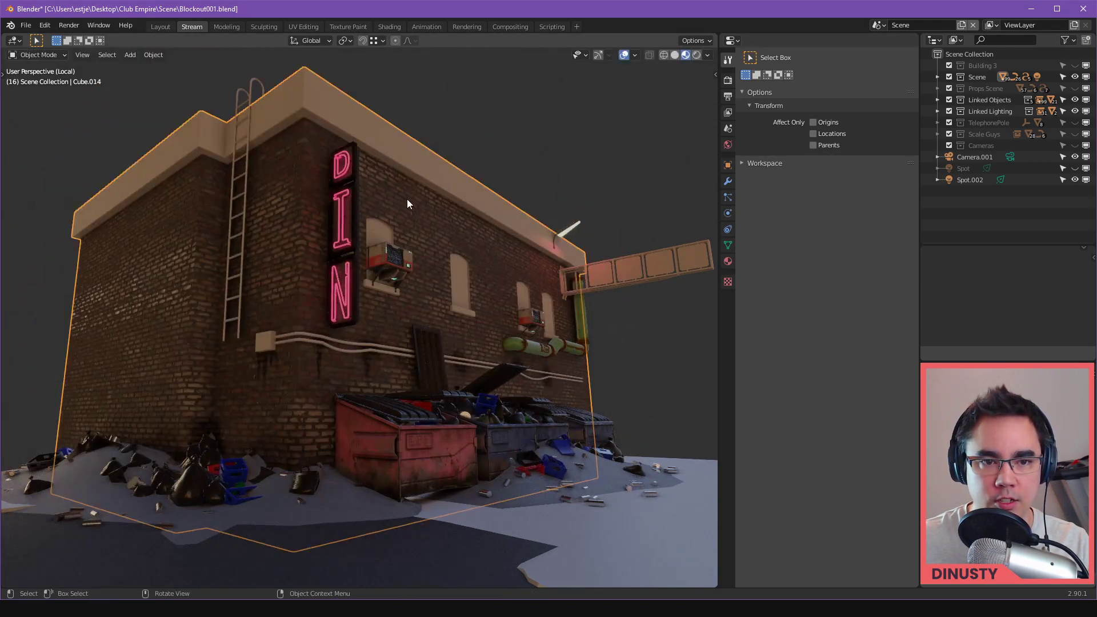
{"action": "key", "text": "g"}
{"action": "right_click", "coordinate": [558, 217]}
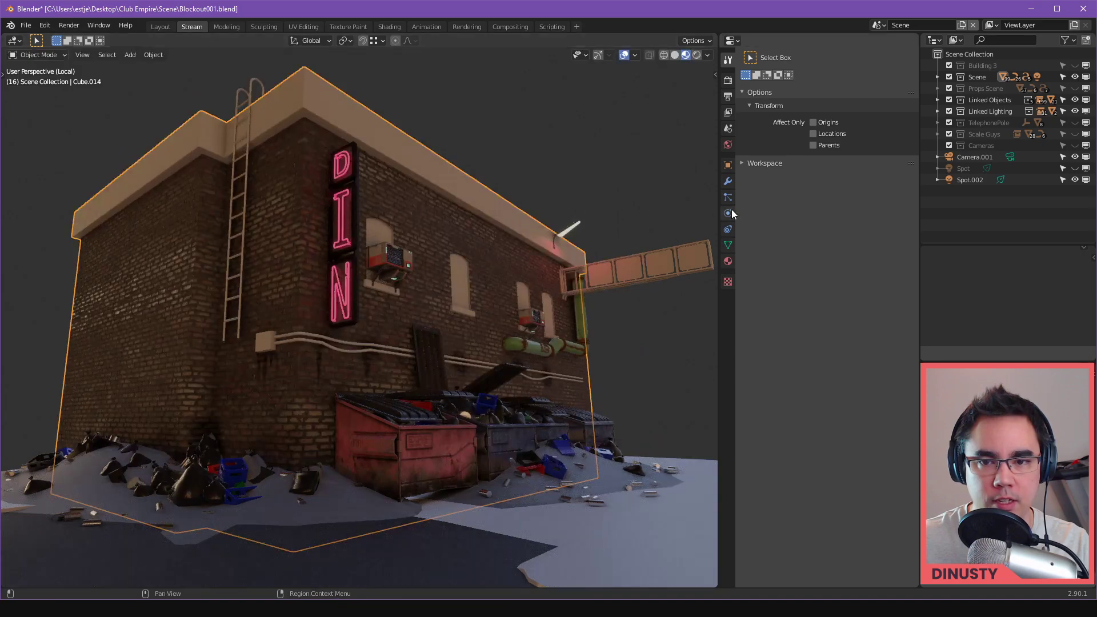
Show the mesh's UV Maps list with UV0, UV1 and UV2, make UV0 active, then deselect.
{"action": "left_click", "coordinate": [728, 246]}
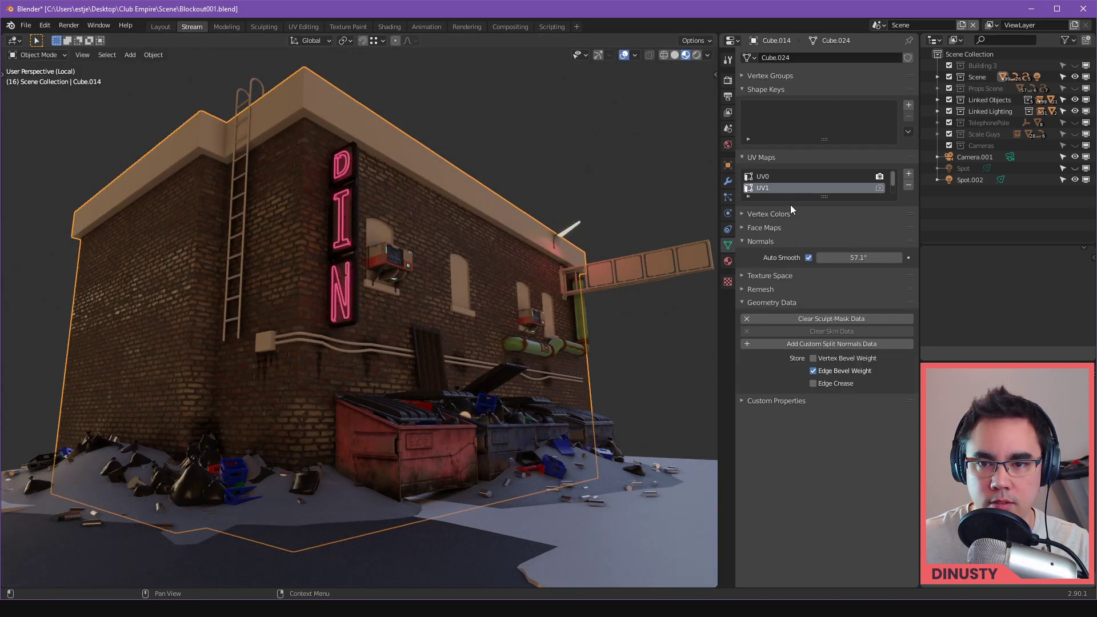
{"action": "left_click_drag", "start_coordinate": [823, 198], "coordinate": [824, 253]}
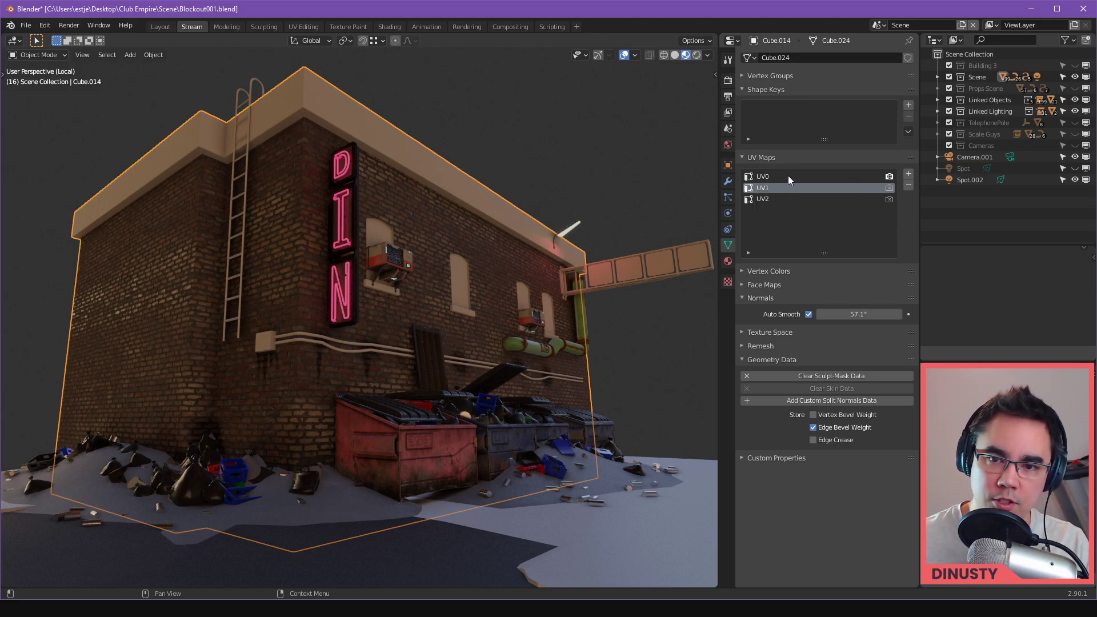
{"action": "left_click", "coordinate": [788, 177]}
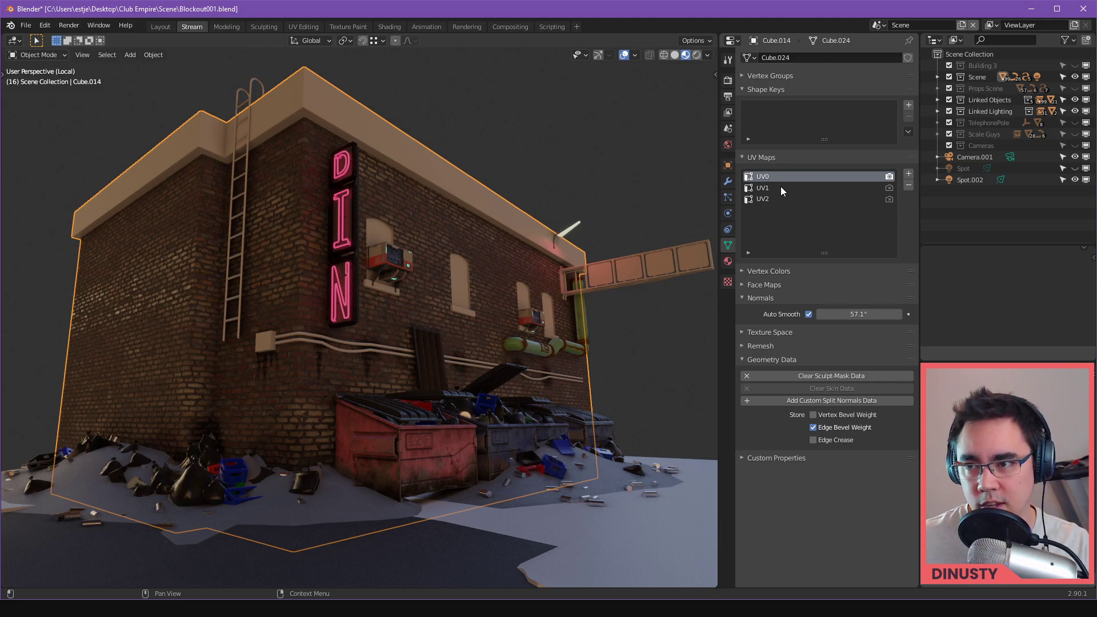
{"action": "left_click", "coordinate": [545, 161]}
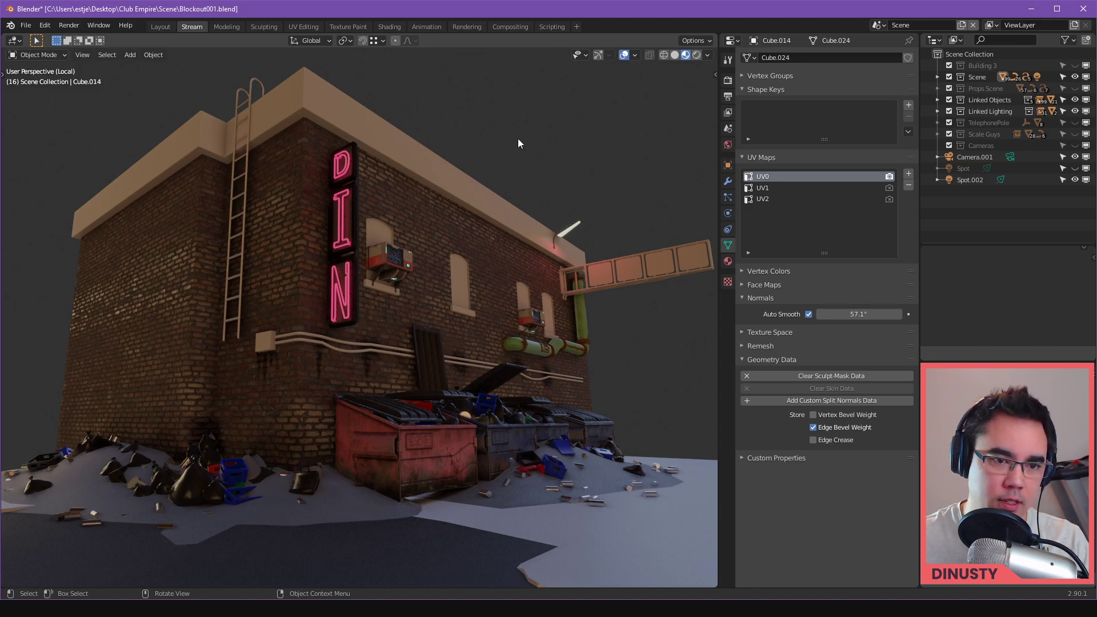
Split a new area off the 3D view, make it a widened image editor, and clear its mask image.
{"action": "middle_click_drag", "start_coordinate": [608, 184], "coordinate": [611, 168]}
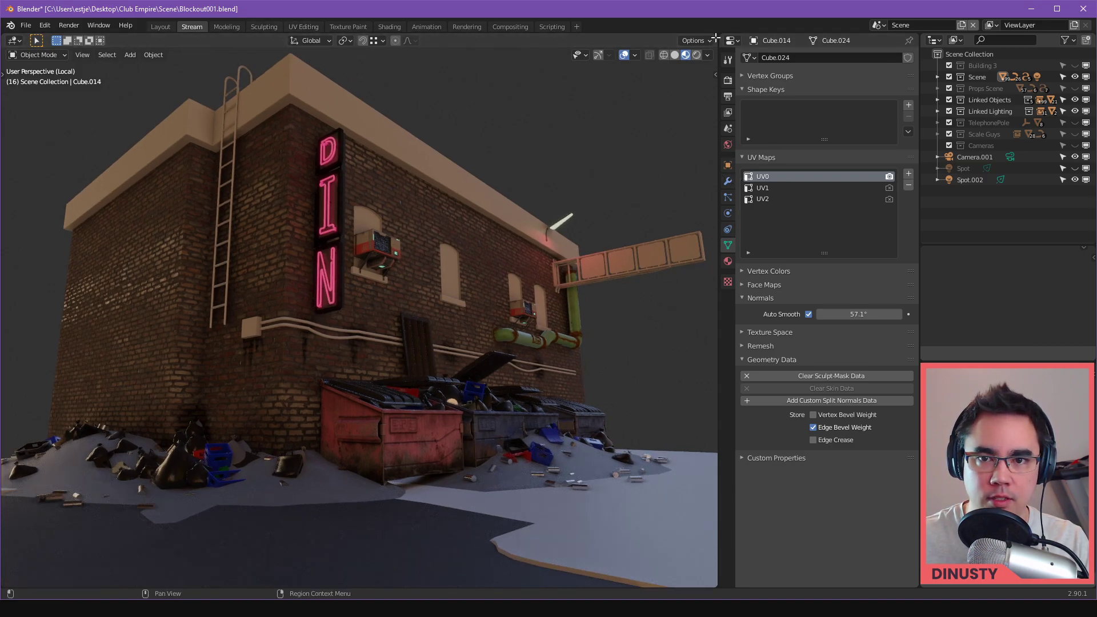
{"action": "left_click_drag", "start_coordinate": [716, 37], "coordinate": [552, 52]}
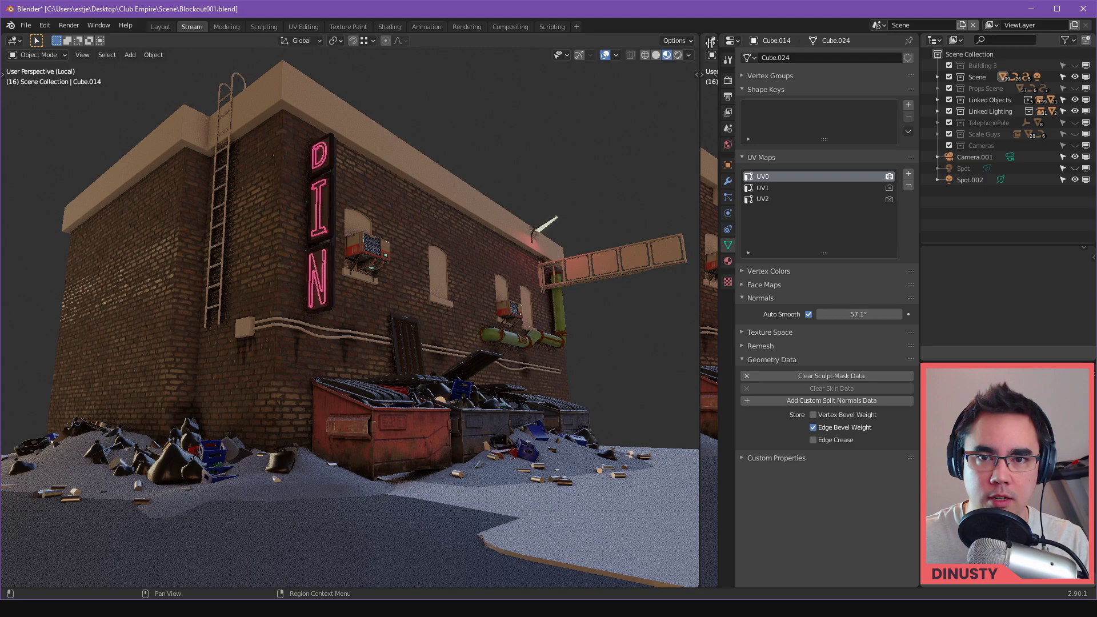
{"action": "left_click", "coordinate": [564, 40]}
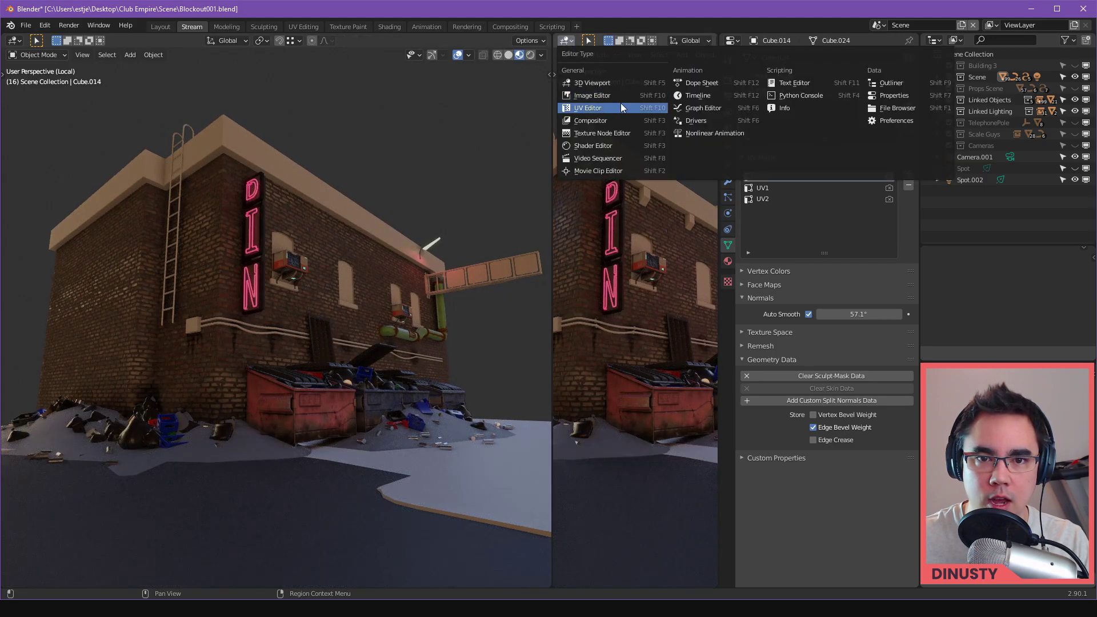
{"action": "left_click", "coordinate": [582, 71]}
{"action": "left_click_drag", "start_coordinate": [552, 60], "coordinate": [405, 88]}
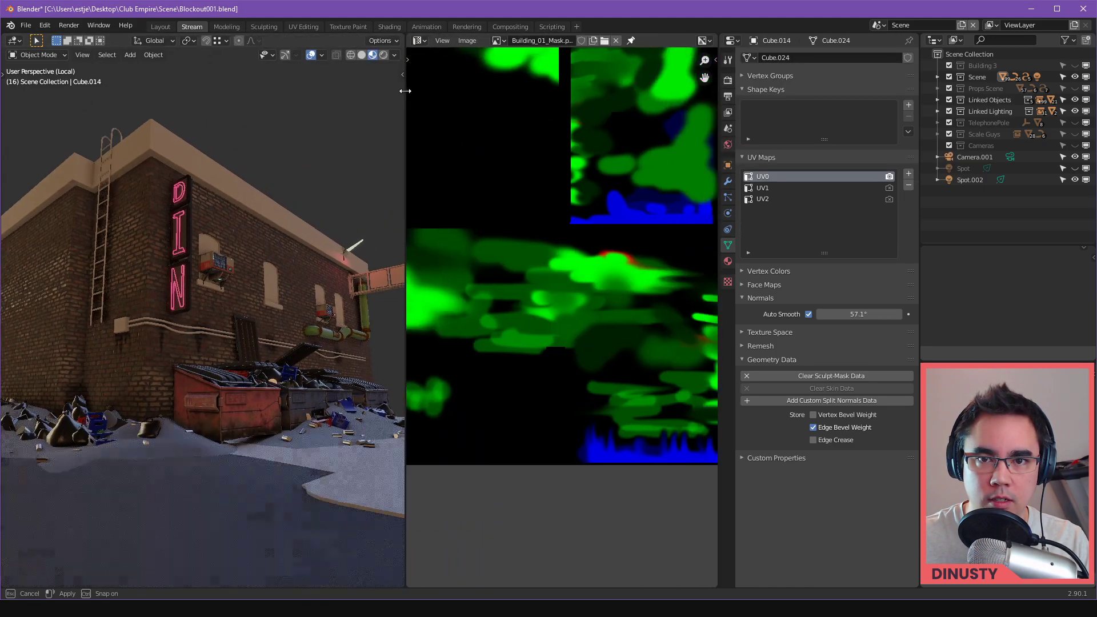
{"action": "left_click", "coordinate": [602, 42]}
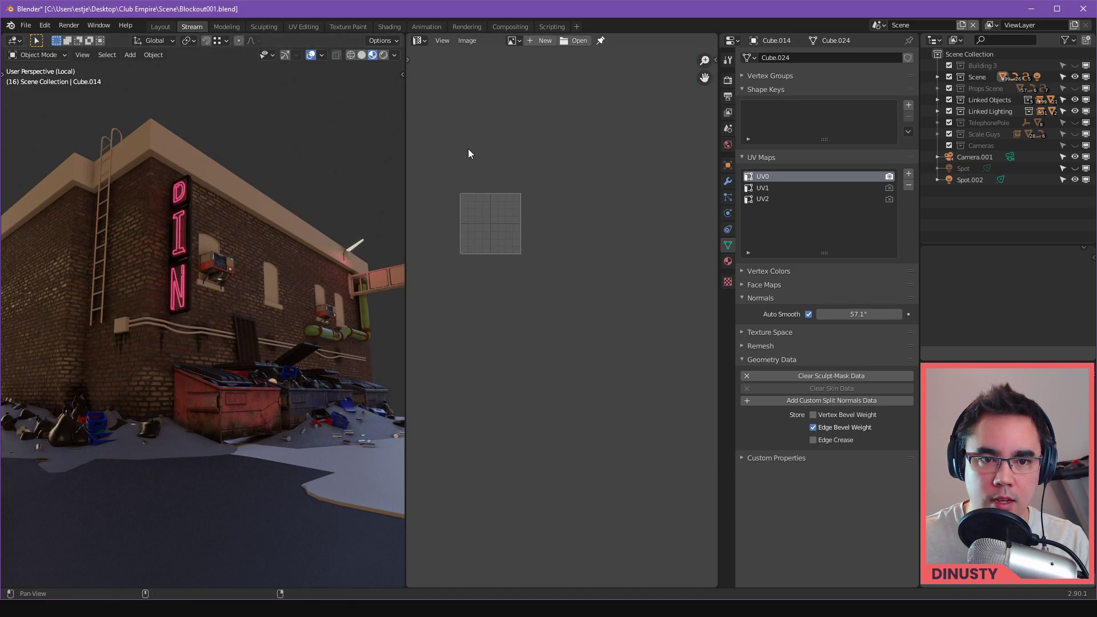
Put the building in edit mode with nothing selected and bring its UV0 layout into view.
{"action": "key", "text": "Home"}
{"action": "key", "text": "Tab"}
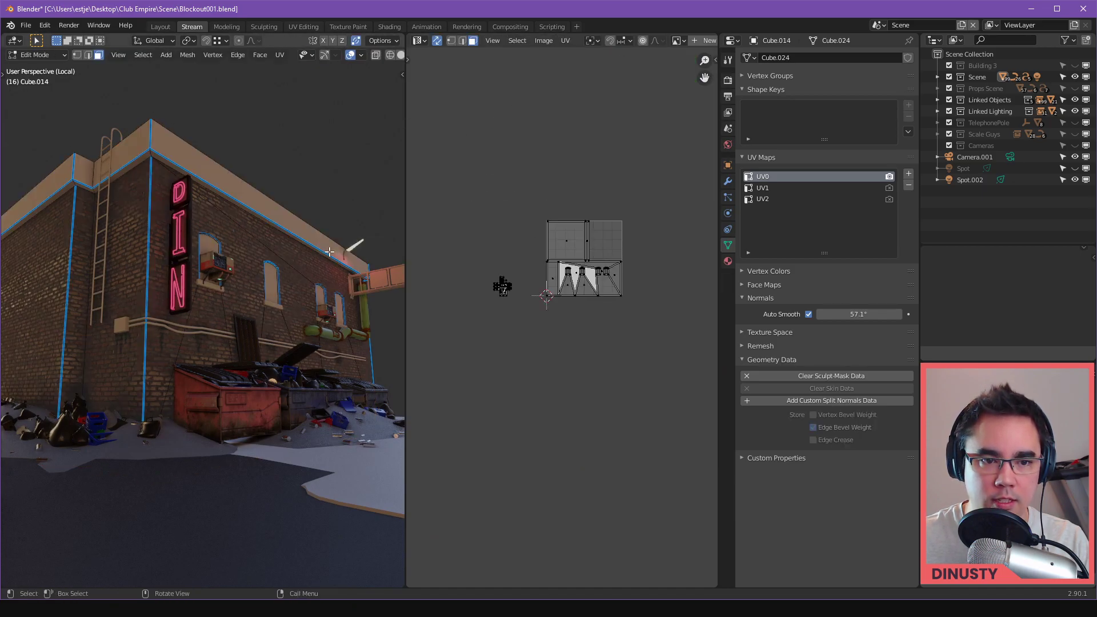
{"action": "key", "text": "a"}
{"action": "key", "text": "alt+a"}
{"action": "scroll", "coordinate": [563, 234], "scroll_direction": "up", "scroll_amount": 3}
{"action": "middle_click_drag", "start_coordinate": [577, 257], "coordinate": [534, 318]}
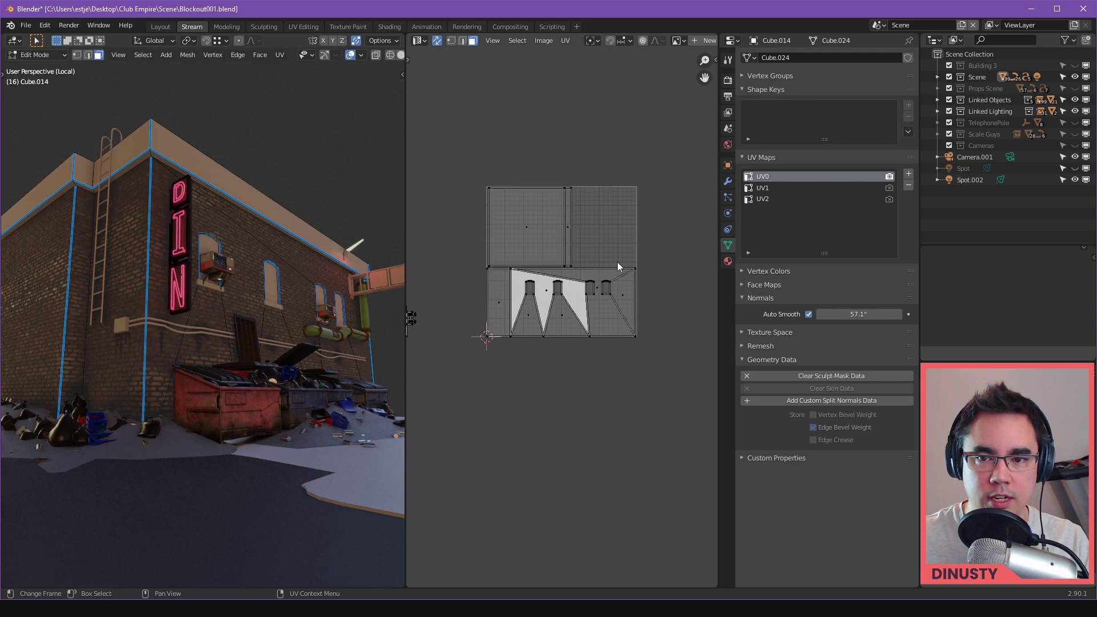
{"action": "middle_click_drag", "start_coordinate": [611, 198], "coordinate": [601, 226]}
{"action": "scroll", "coordinate": [622, 207], "scroll_direction": "up", "scroll_amount": 1}
{"action": "middle_click_drag", "start_coordinate": [448, 235], "coordinate": [552, 203]}
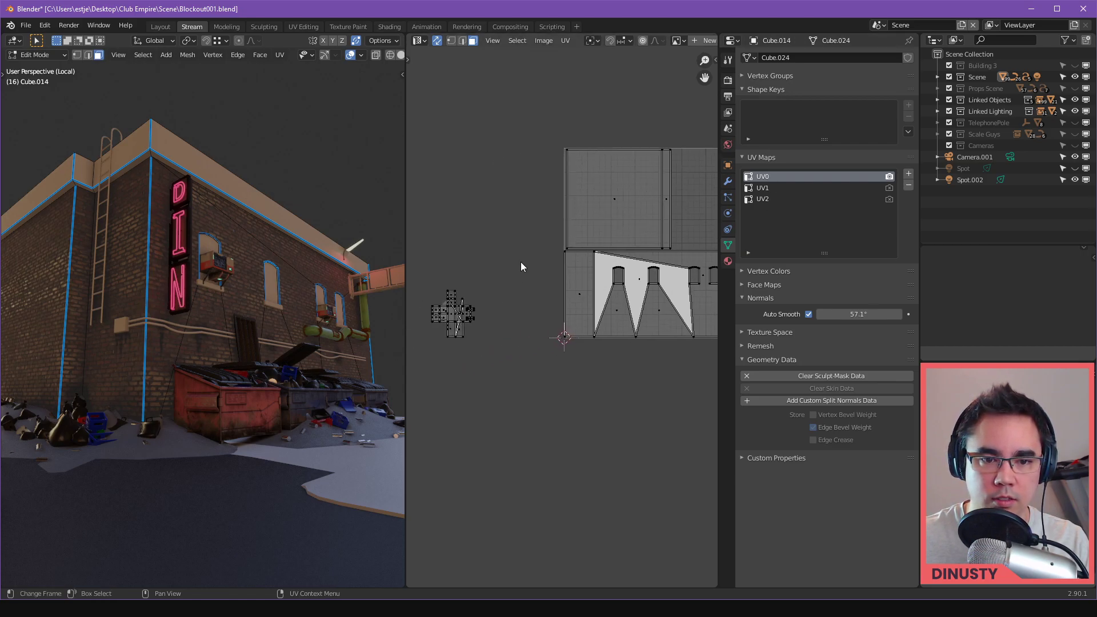
Scale the cross-shaped UV island to about a quarter size and move it beside the wall islands.
{"action": "key", "text": "l"}
{"action": "key", "text": "g"}
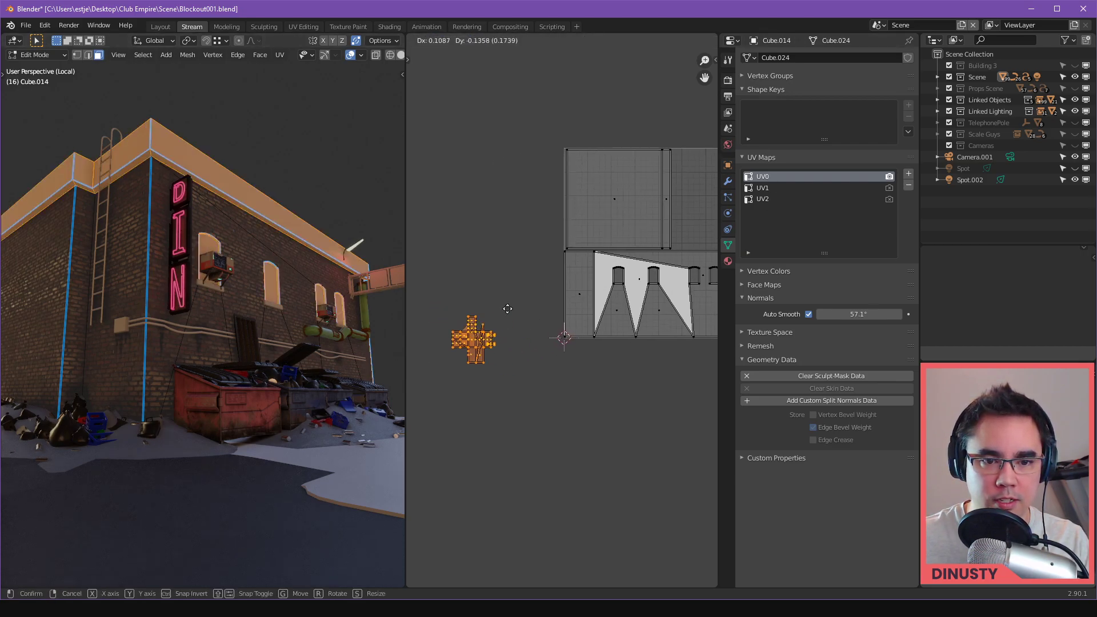
{"action": "left_click", "coordinate": [527, 306]}
{"action": "key", "text": "s"}
{"action": "left_click", "coordinate": [503, 316]}
{"action": "key", "text": "g"}
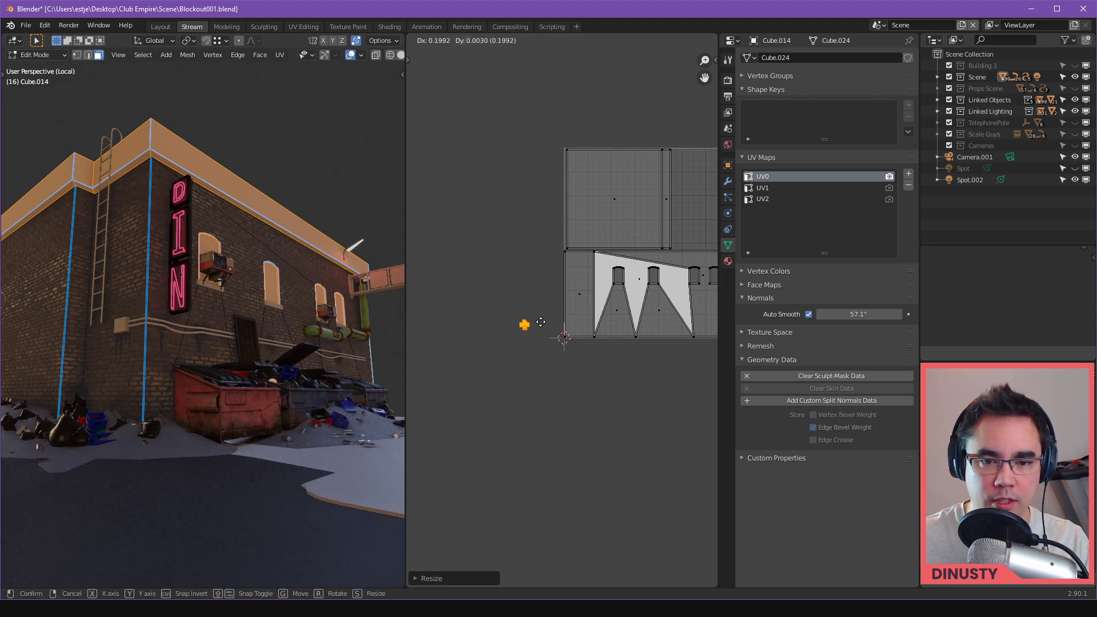
{"action": "left_click", "coordinate": [533, 320]}
{"action": "left_click", "coordinate": [555, 312]}
{"action": "left_click", "coordinate": [530, 277]}
Check the far-left wall, ladder strip and window wall faces against their UV islands.
{"action": "mouse_move", "coordinate": [547, 244]}
{"action": "middle_mouse_down"}
{"action": "mouse_move", "coordinate": [460, 242]}
{"action": "mouse_move", "coordinate": [543, 254]}
{"action": "middle_mouse_up"}
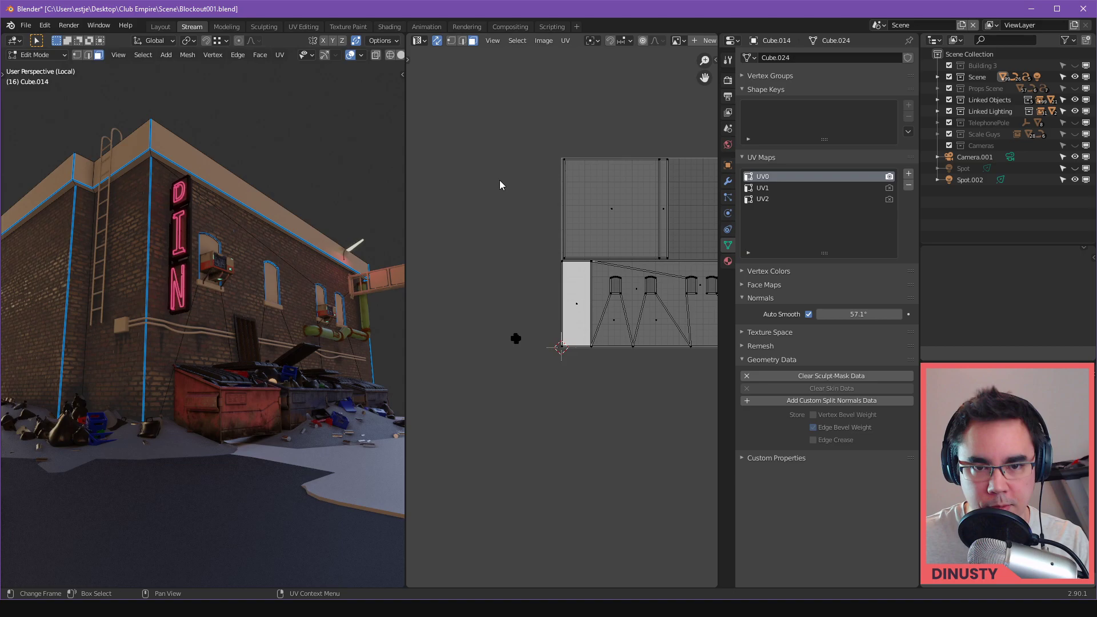
{"action": "middle_click_drag", "start_coordinate": [639, 195], "coordinate": [620, 163]}
{"action": "middle_click_drag", "start_coordinate": [637, 222], "coordinate": [631, 212]}
{"action": "scroll", "coordinate": [631, 216], "scroll_direction": "up", "scroll_amount": 1}
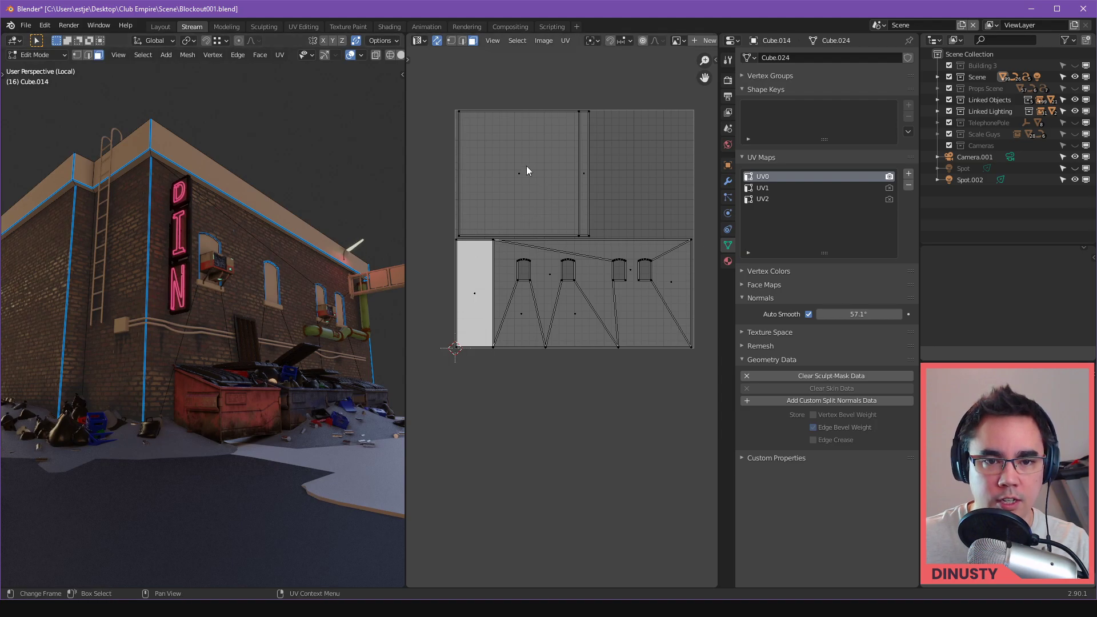
{"action": "key", "text": "a"}
{"action": "left_click", "coordinate": [600, 197]}
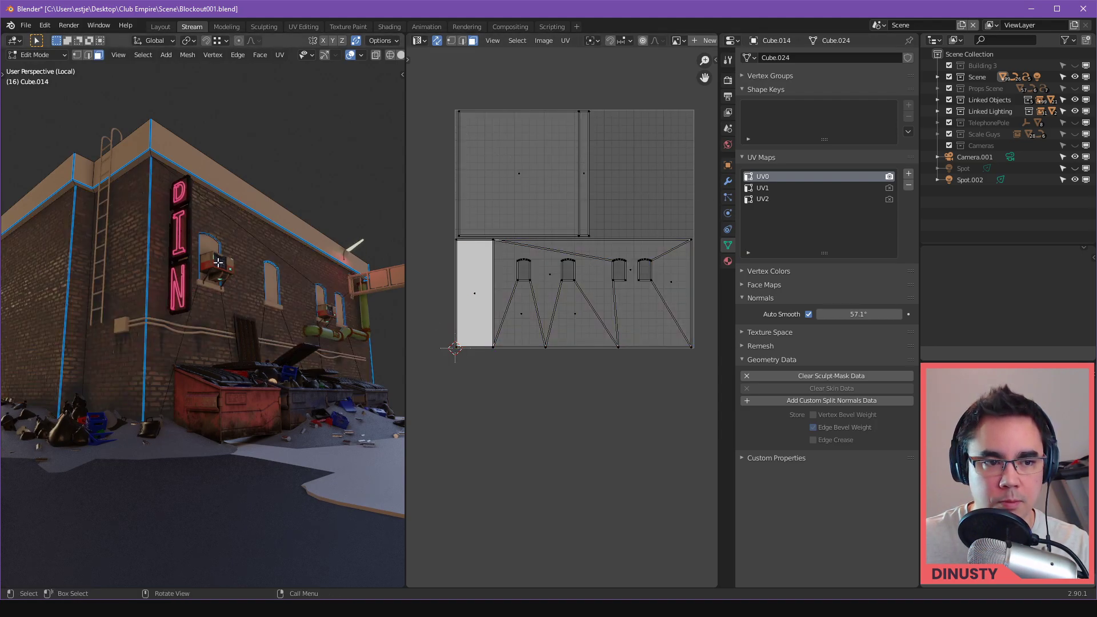
{"action": "left_click", "coordinate": [52, 279]}
{"action": "left_click", "coordinate": [94, 275]}
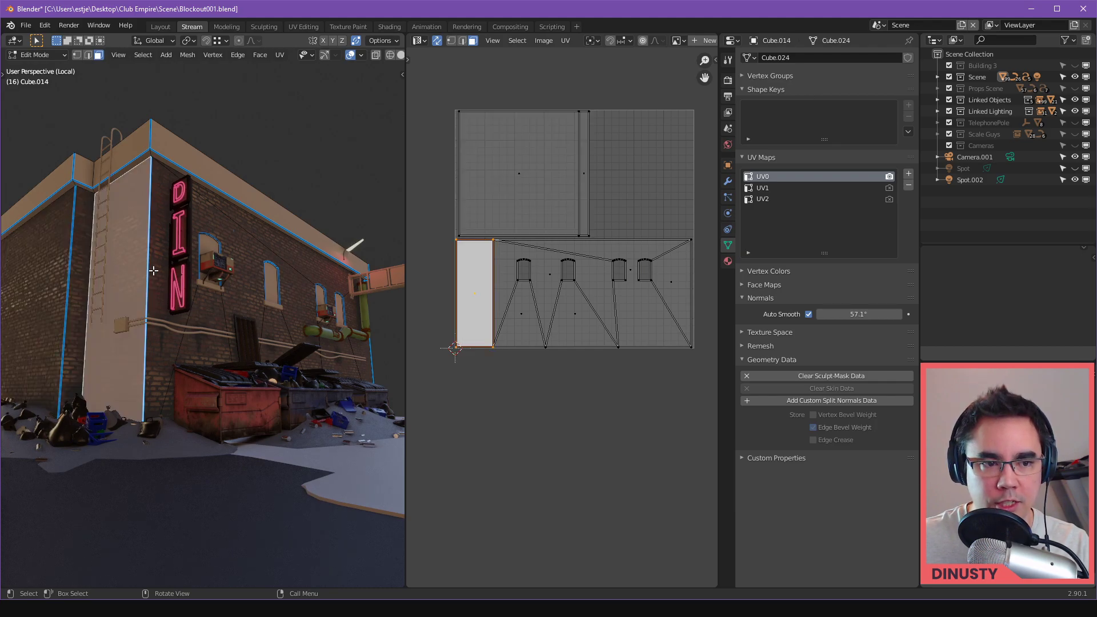
{"action": "left_click", "coordinate": [172, 263]}
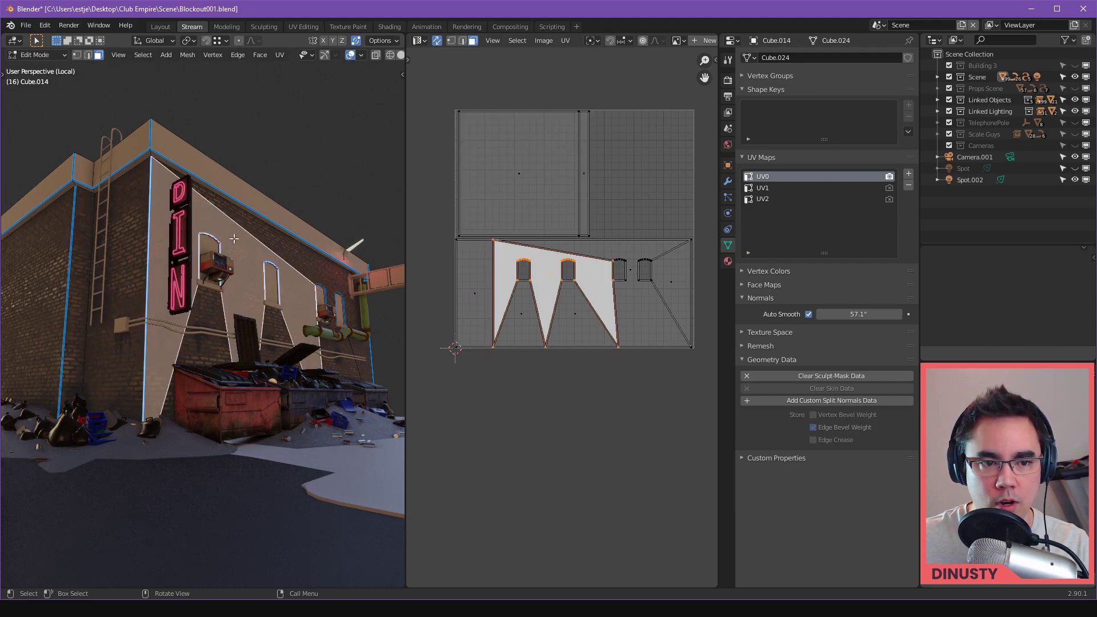
{"action": "left_click", "coordinate": [278, 236]}
{"action": "left_click_drag", "start_coordinate": [449, 99], "coordinate": [450, 121]}
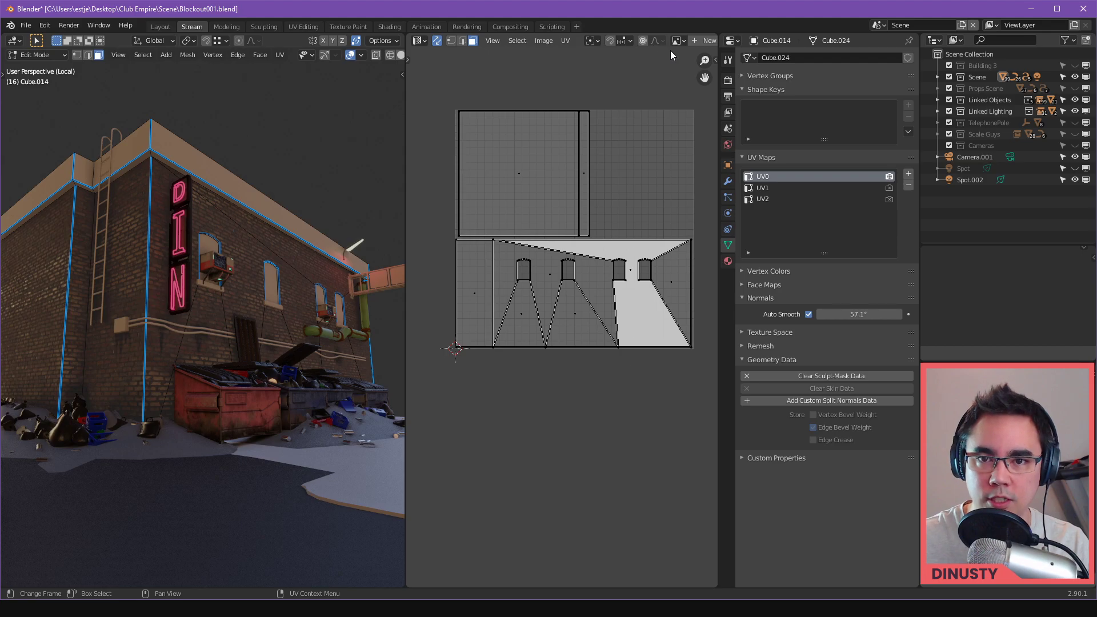
Load the Building_02_Mask image behind the UV0 layout and frame it in the editor.
{"action": "scroll", "coordinate": [670, 44], "scroll_direction": "down", "scroll_amount": 3}
{"action": "left_click", "coordinate": [612, 40]}
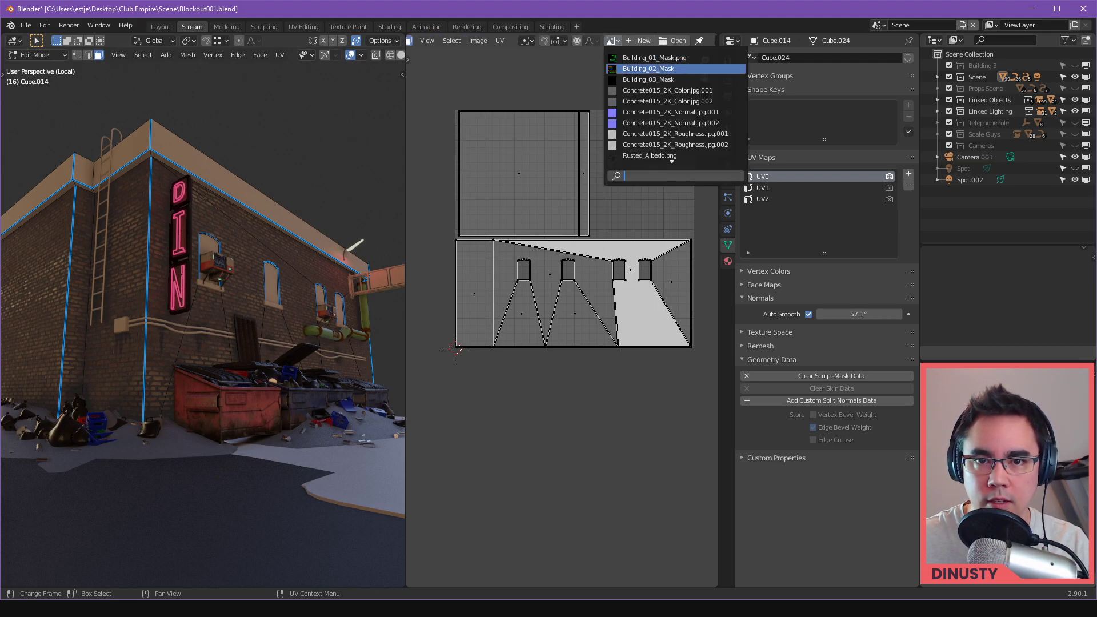
{"action": "left_click", "coordinate": [626, 68]}
{"action": "scroll", "coordinate": [580, 164], "scroll_direction": "down", "scroll_amount": 5}
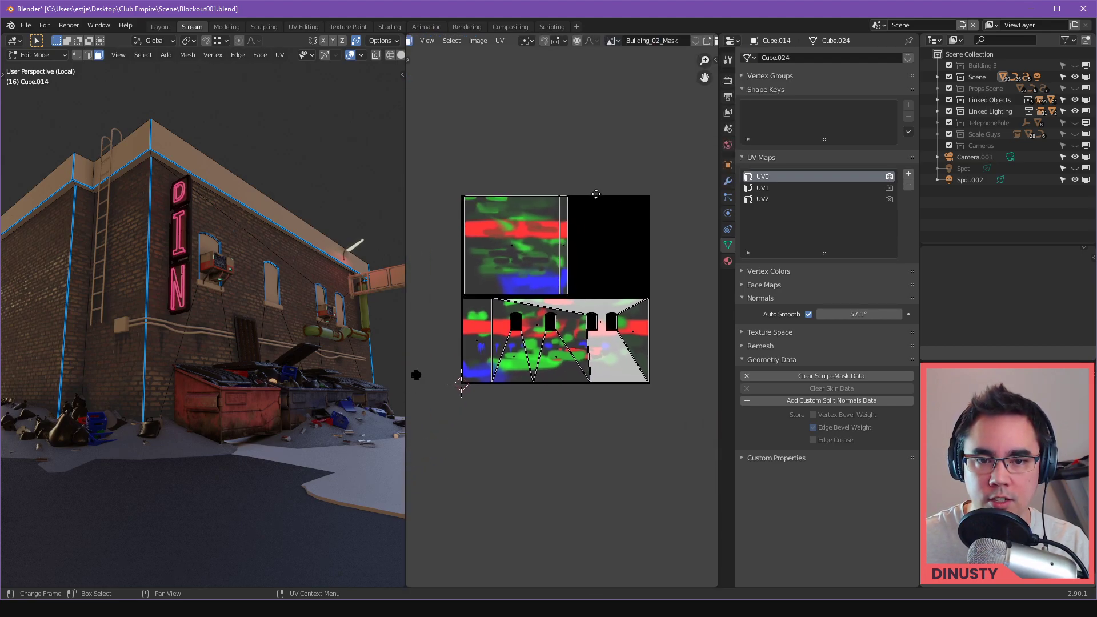
{"action": "scroll", "coordinate": [596, 194], "scroll_direction": "up", "scroll_amount": 1}
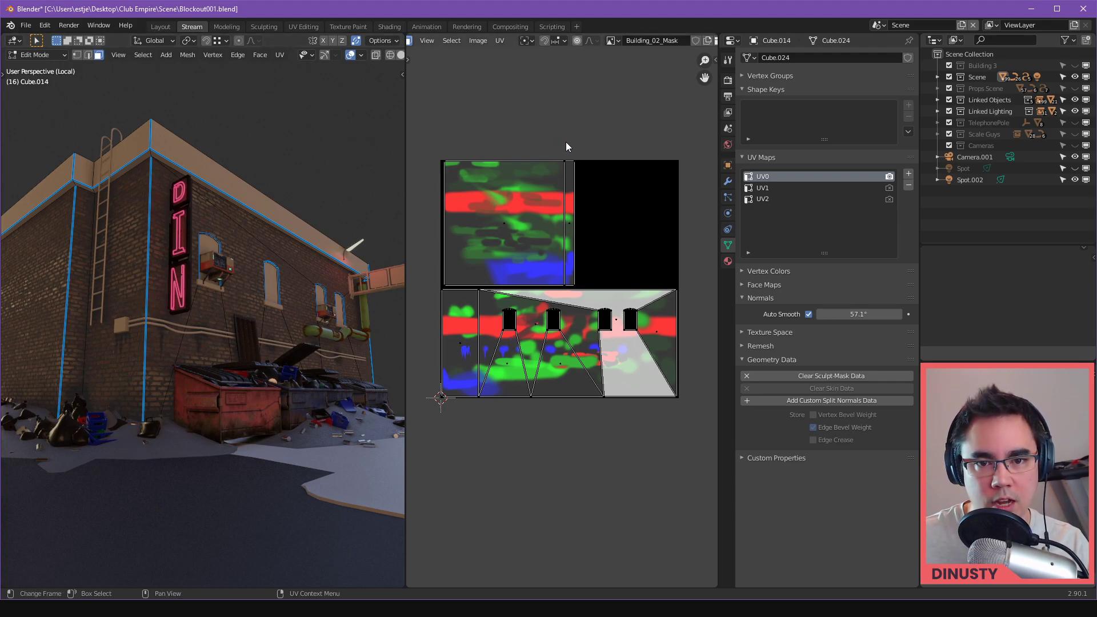
{"action": "middle_click_drag", "start_coordinate": [566, 142], "coordinate": [575, 133]}
Switch to UV1, box-select its islands to inspect them, then unlink the Building_02_Mask image.
{"action": "left_click", "coordinate": [779, 190]}
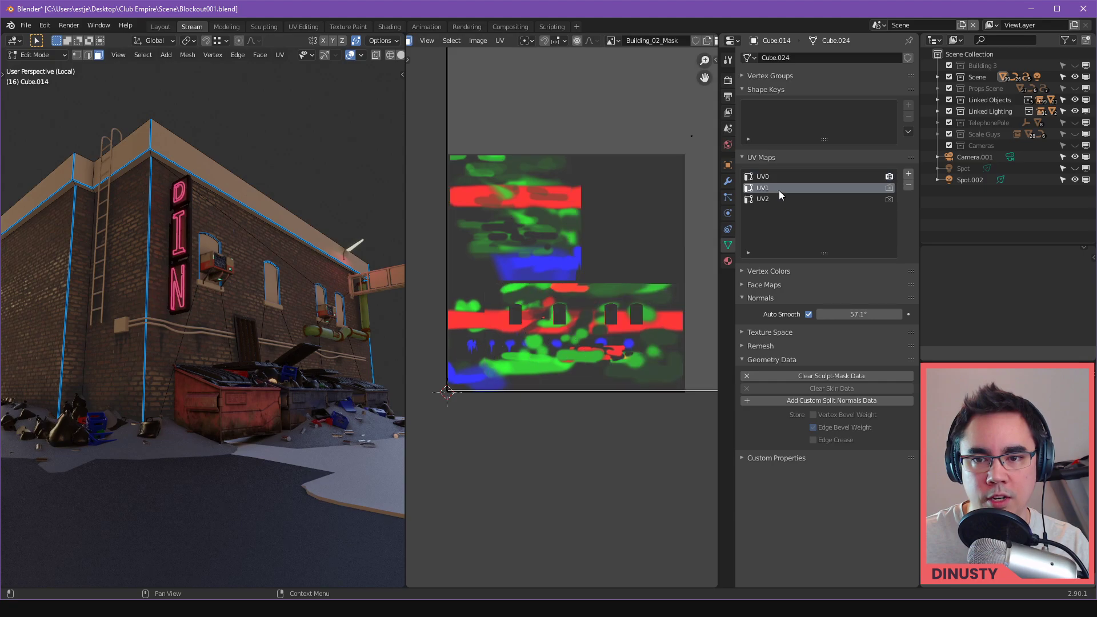
{"action": "scroll", "coordinate": [599, 172], "scroll_direction": "down", "scroll_amount": 8}
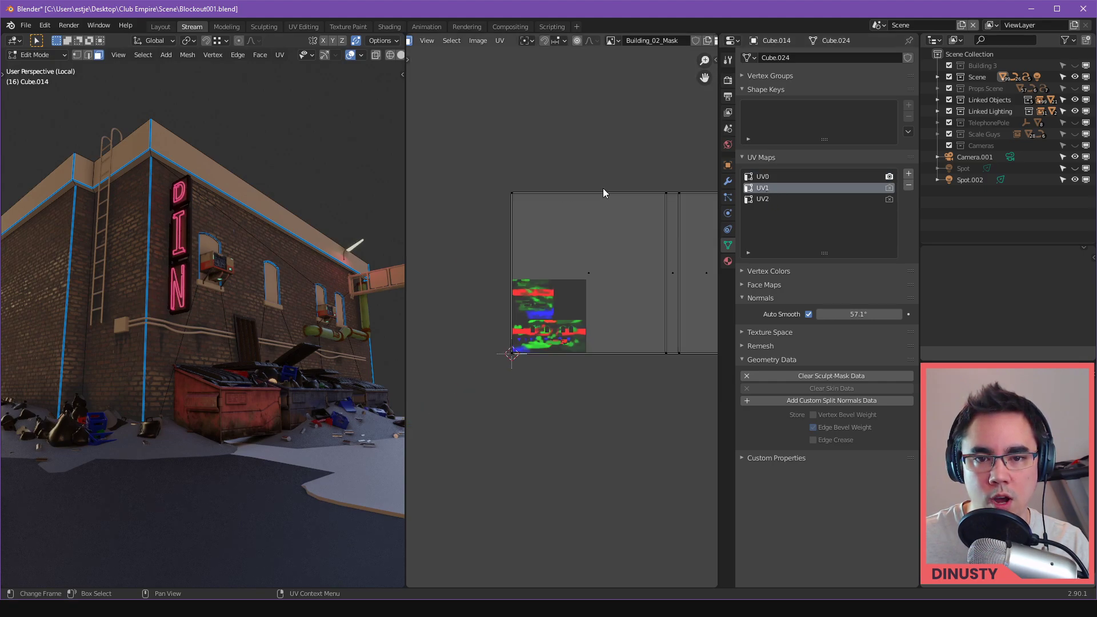
{"action": "middle_click_drag", "start_coordinate": [570, 180], "coordinate": [458, 164]}
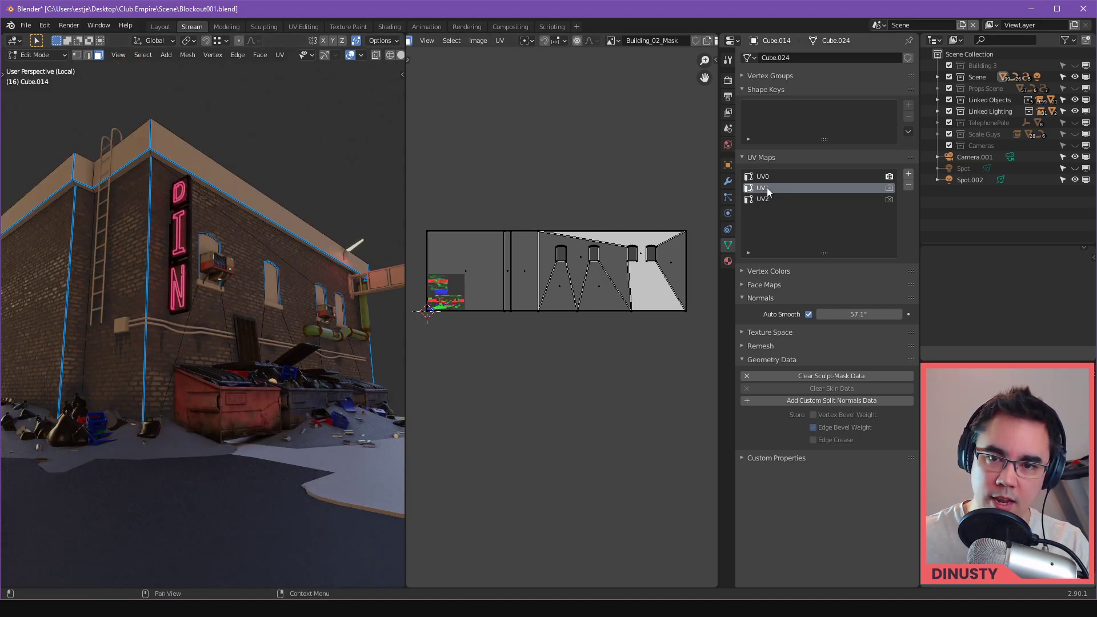
{"action": "left_click_drag", "start_coordinate": [423, 193], "coordinate": [686, 324]}
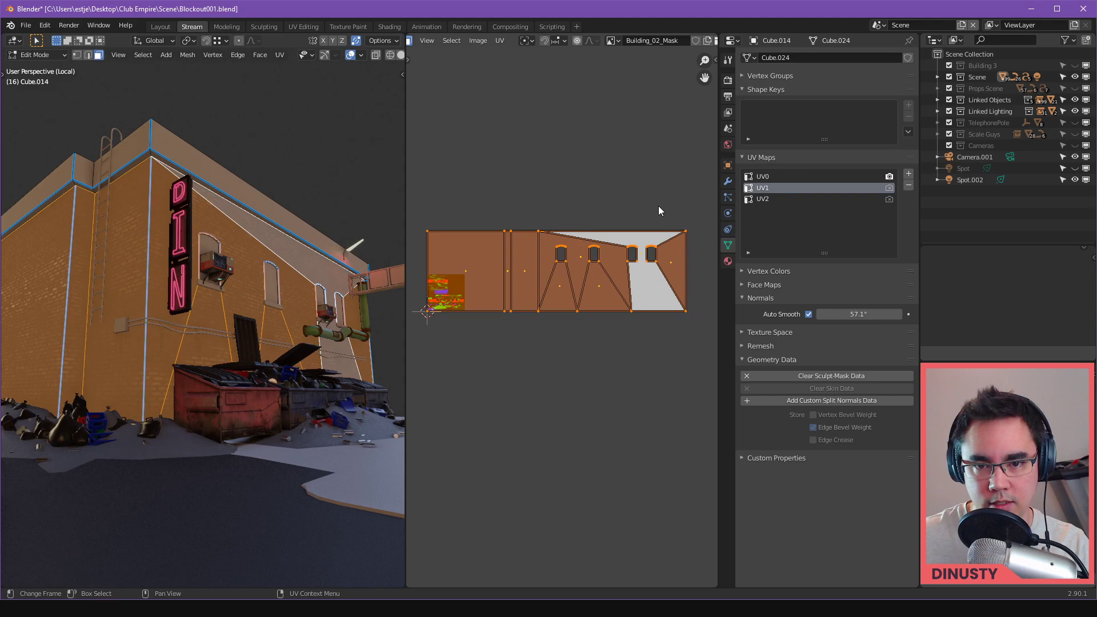
{"action": "left_click", "coordinate": [656, 192]}
{"action": "scroll", "coordinate": [652, 40], "scroll_direction": "down", "scroll_amount": 3}
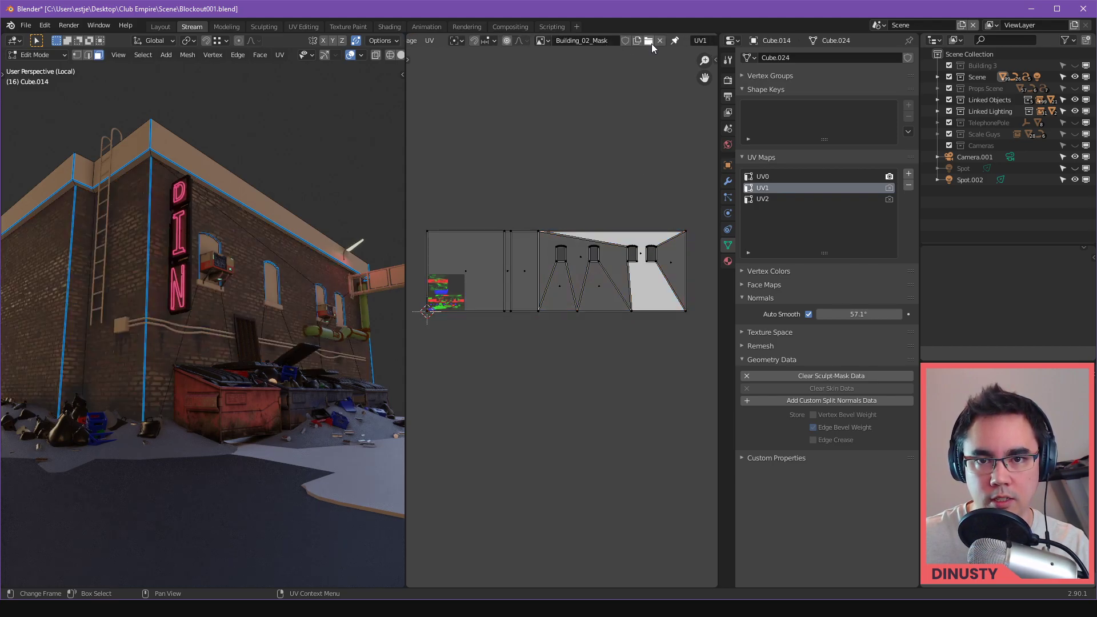
{"action": "left_click", "coordinate": [653, 40]}
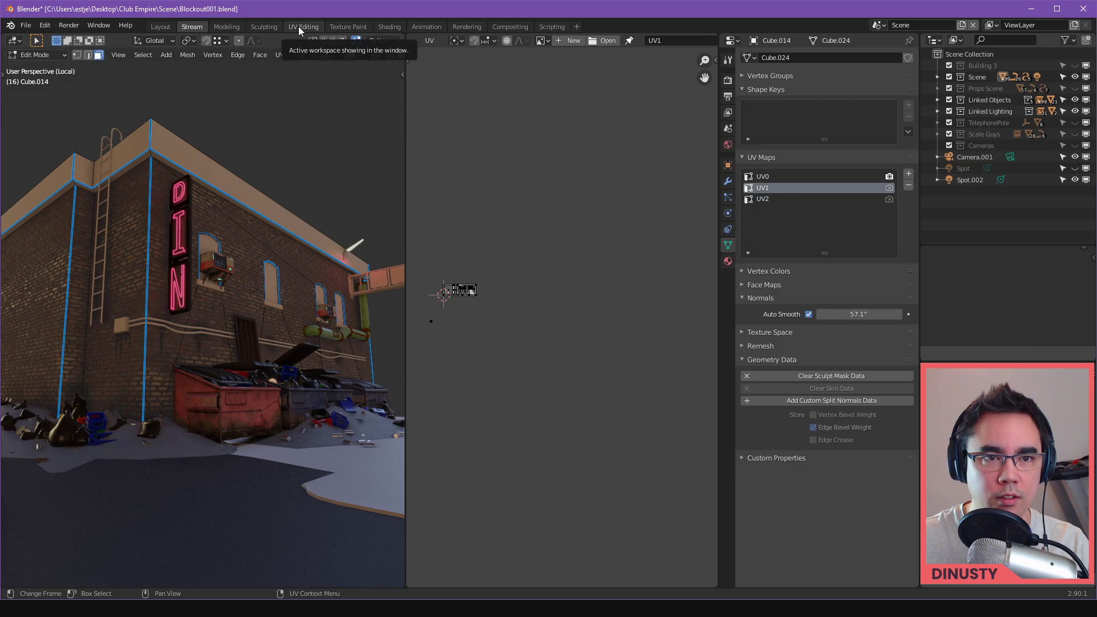
In the Shading workspace, return the building to object mode and select it.
{"action": "left_click", "coordinate": [389, 27]}
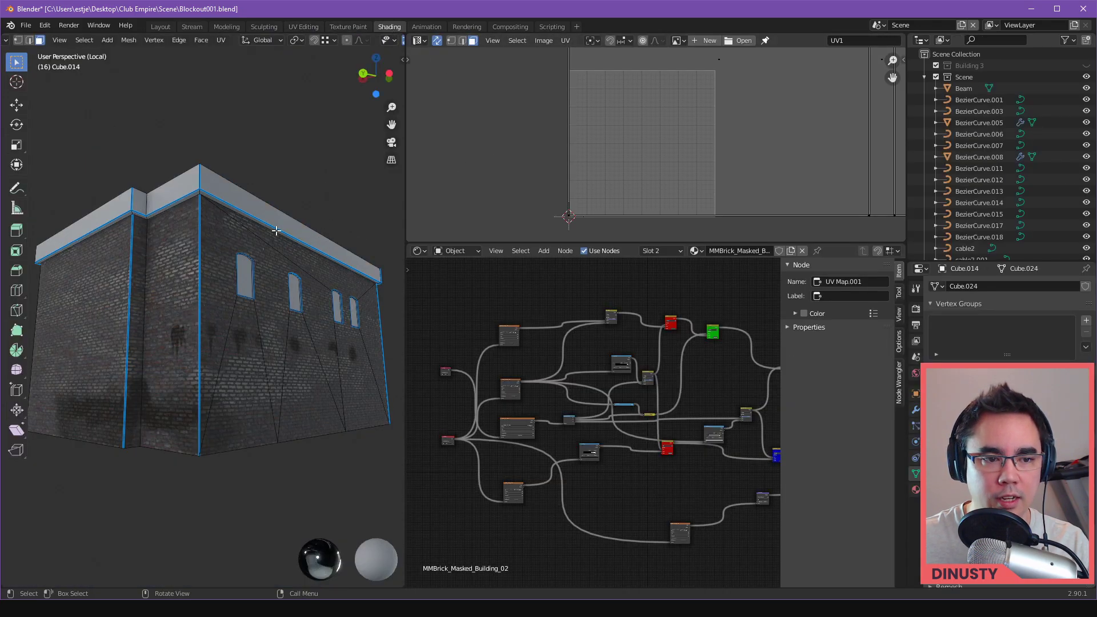
{"action": "key", "text": "Tab"}
{"action": "left_click", "coordinate": [259, 135]}
{"action": "middle_click_drag", "start_coordinate": [224, 306], "coordinate": [280, 337], "text": "ctrl"}
{"action": "left_click", "coordinate": [272, 359]}
{"action": "middle_click_drag", "start_coordinate": [437, 350], "coordinate": [497, 341]}
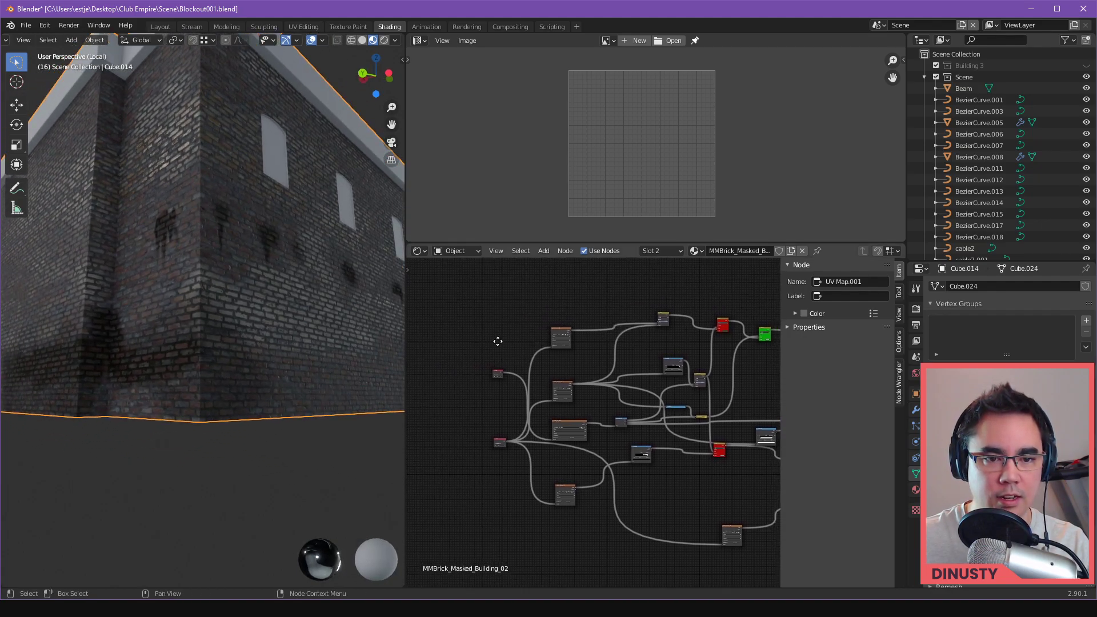
Zoom the node editor in on the UV Map node and select it.
{"action": "scroll", "coordinate": [498, 341], "scroll_direction": "up", "scroll_amount": 8}
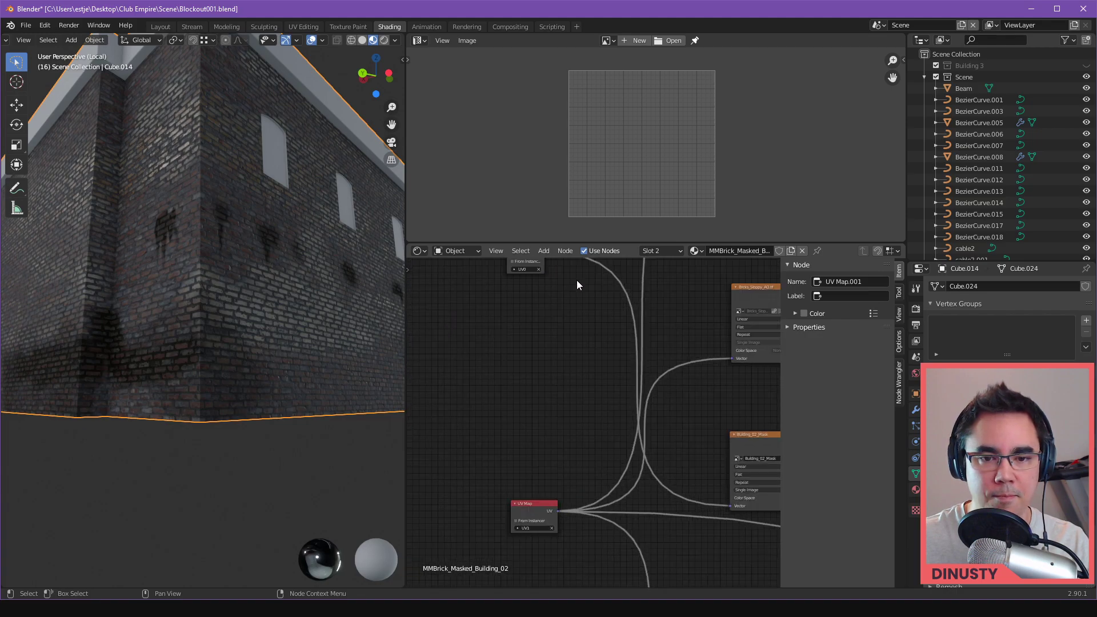
{"action": "scroll", "coordinate": [579, 286], "scroll_direction": "up", "scroll_amount": 3}
{"action": "middle_click_drag", "start_coordinate": [581, 318], "coordinate": [607, 425]}
{"action": "scroll", "coordinate": [606, 426], "scroll_direction": "up", "scroll_amount": 2}
{"action": "middle_click_drag", "start_coordinate": [569, 310], "coordinate": [576, 360]}
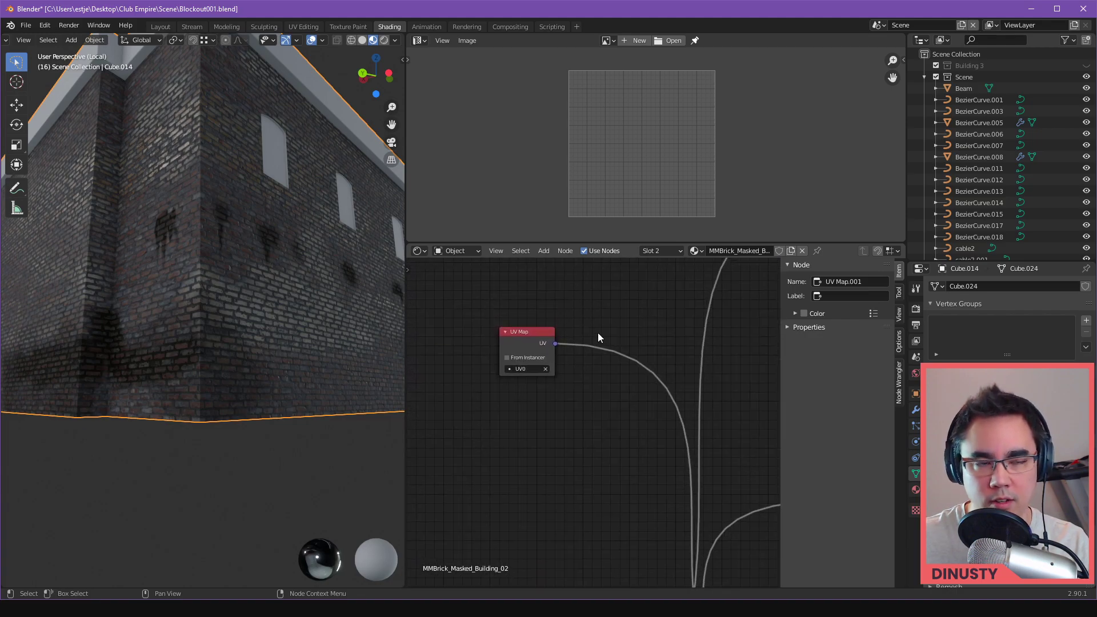
{"action": "left_click", "coordinate": [537, 347]}
{"action": "scroll", "coordinate": [605, 359], "scroll_direction": "down", "scroll_amount": 3}
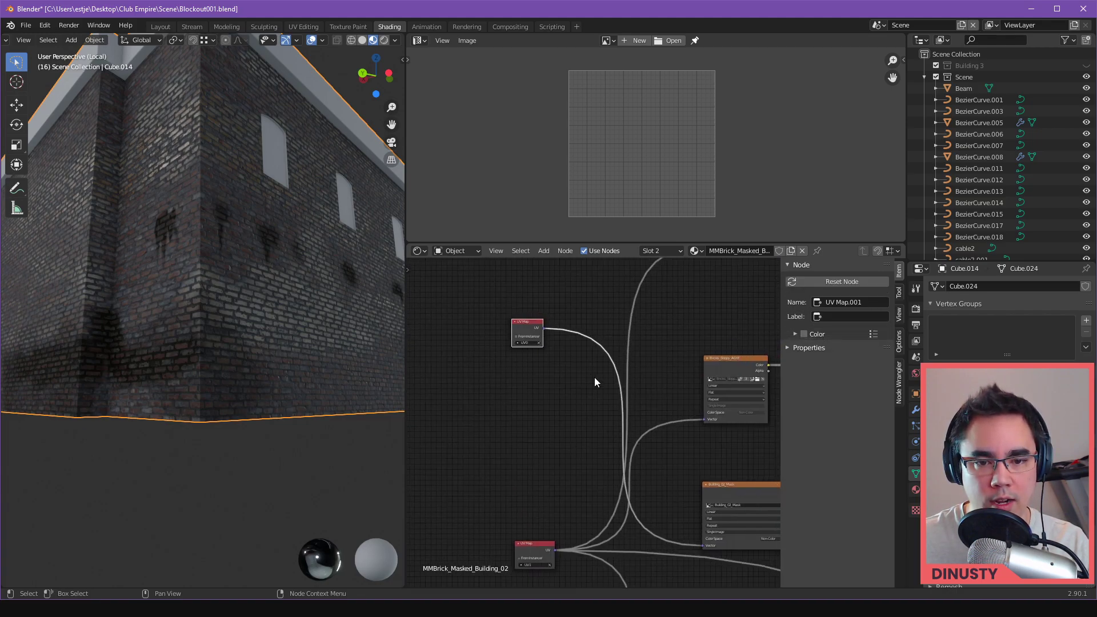
{"action": "scroll", "coordinate": [594, 382], "scroll_direction": "up", "scroll_amount": 1}
Select the Bricks_Sloppy_Diff and Bricks_Sloppy_AO.tif texture nodes.
{"action": "middle_click_drag", "start_coordinate": [575, 385], "coordinate": [561, 316]}
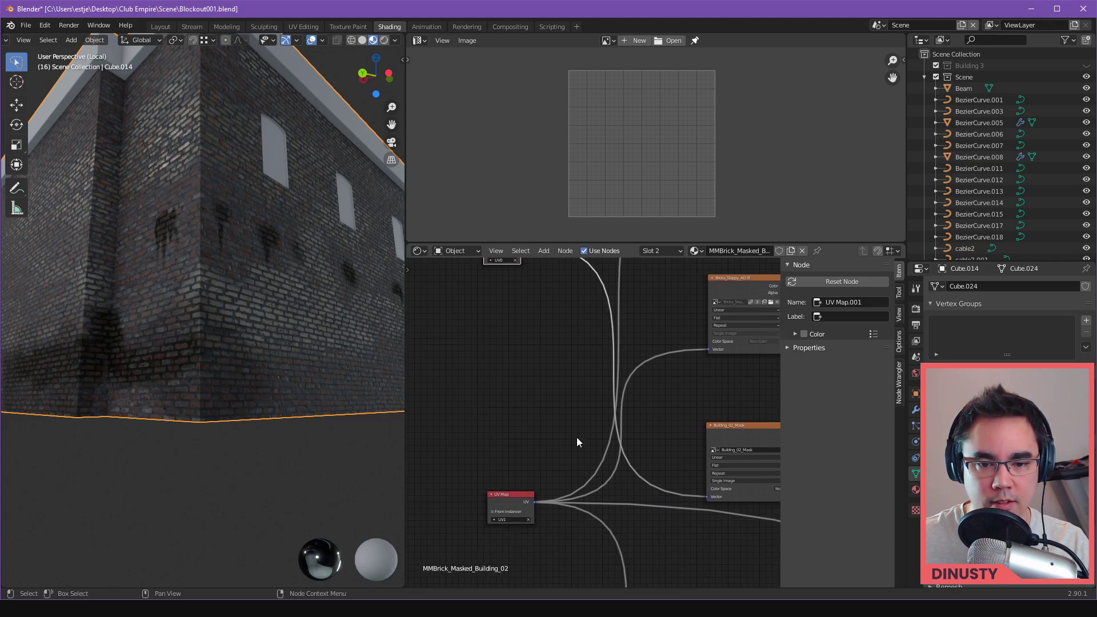
{"action": "middle_click_drag", "start_coordinate": [607, 369], "coordinate": [557, 419]}
{"action": "middle_click_drag", "start_coordinate": [604, 292], "coordinate": [529, 423]}
{"action": "scroll", "coordinate": [560, 415], "scroll_direction": "down", "scroll_amount": 1}
{"action": "scroll", "coordinate": [619, 403], "scroll_direction": "up", "scroll_amount": 2, "text": "ctrl"}
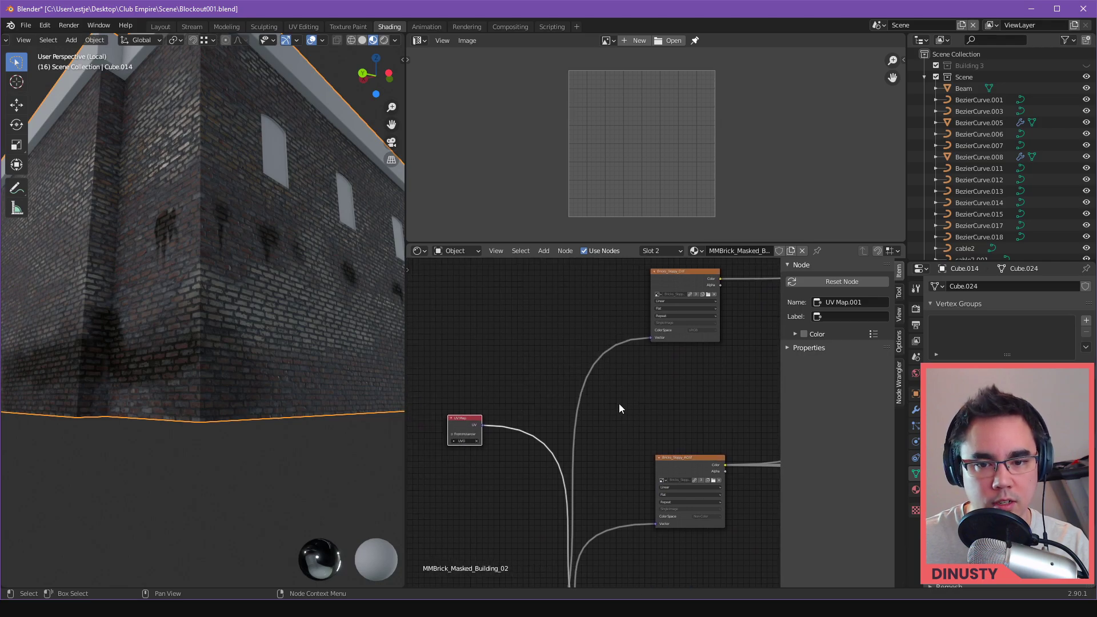
{"action": "left_click", "coordinate": [677, 298]}
{"action": "middle_click_drag", "start_coordinate": [700, 340], "coordinate": [654, 288]}
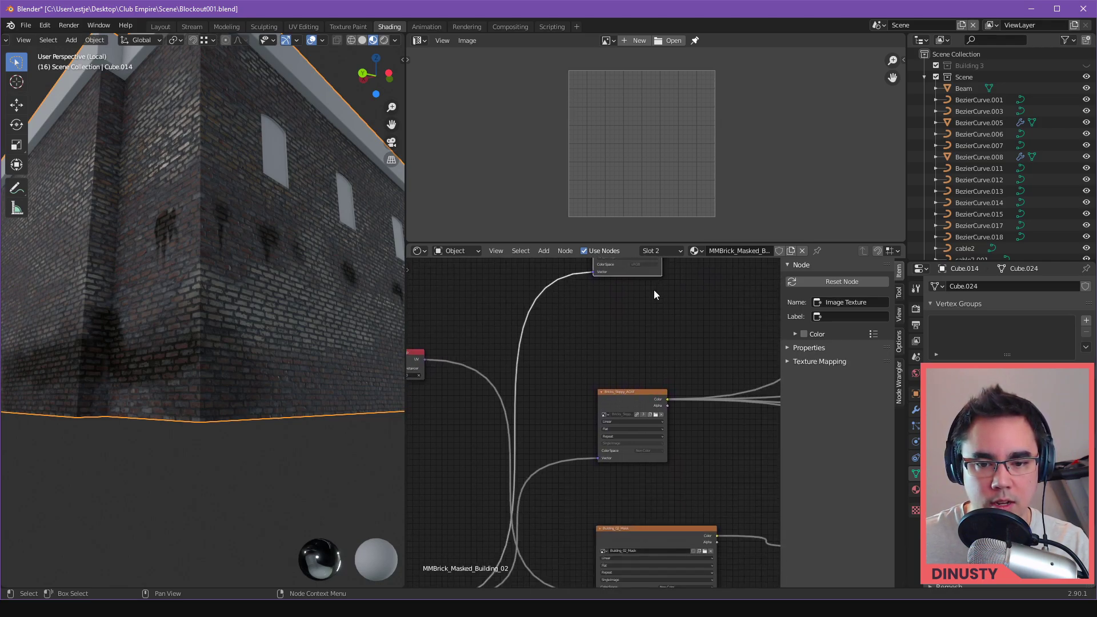
{"action": "scroll", "coordinate": [633, 408], "scroll_direction": "up", "scroll_amount": 8}
{"action": "left_click", "coordinate": [649, 389]}
Select the Bricks_Sloppy_D.tif and Building_02_Mask texture nodes.
{"action": "middle_click_drag", "start_coordinate": [649, 389], "coordinate": [654, 485]}
{"action": "scroll", "coordinate": [654, 485], "scroll_direction": "down", "scroll_amount": 5}
{"action": "scroll", "coordinate": [621, 463], "scroll_direction": "up", "scroll_amount": 4}
{"action": "middle_click_drag", "start_coordinate": [629, 320], "coordinate": [660, 461]}
{"action": "left_click", "coordinate": [612, 373]}
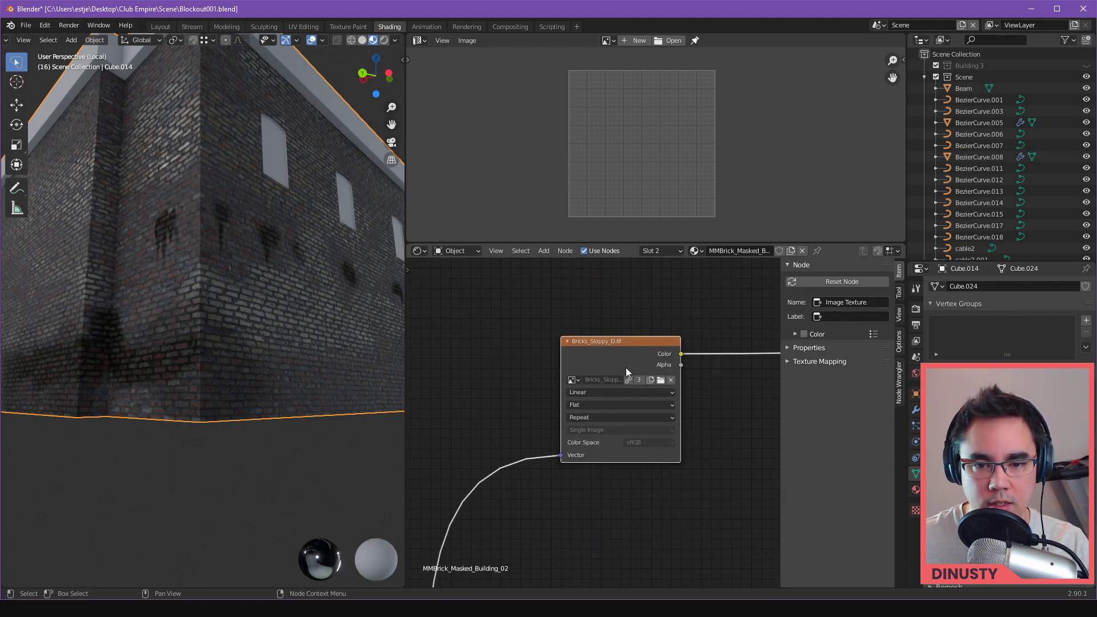
{"action": "scroll", "coordinate": [644, 523], "scroll_direction": "down", "scroll_amount": 5}
{"action": "middle_click_drag", "start_coordinate": [647, 543], "coordinate": [704, 442]}
{"action": "scroll", "coordinate": [632, 399], "scroll_direction": "up", "scroll_amount": 5}
{"action": "left_click", "coordinate": [625, 424]}
{"action": "scroll", "coordinate": [685, 382], "scroll_direction": "down", "scroll_amount": 4}
Switch the UV Map node feeding the wall textures from UV0 to UV2.
{"action": "left_click_drag", "start_coordinate": [703, 442], "coordinate": [683, 392]}
{"action": "middle_click_drag", "start_coordinate": [505, 266], "coordinate": [625, 418]}
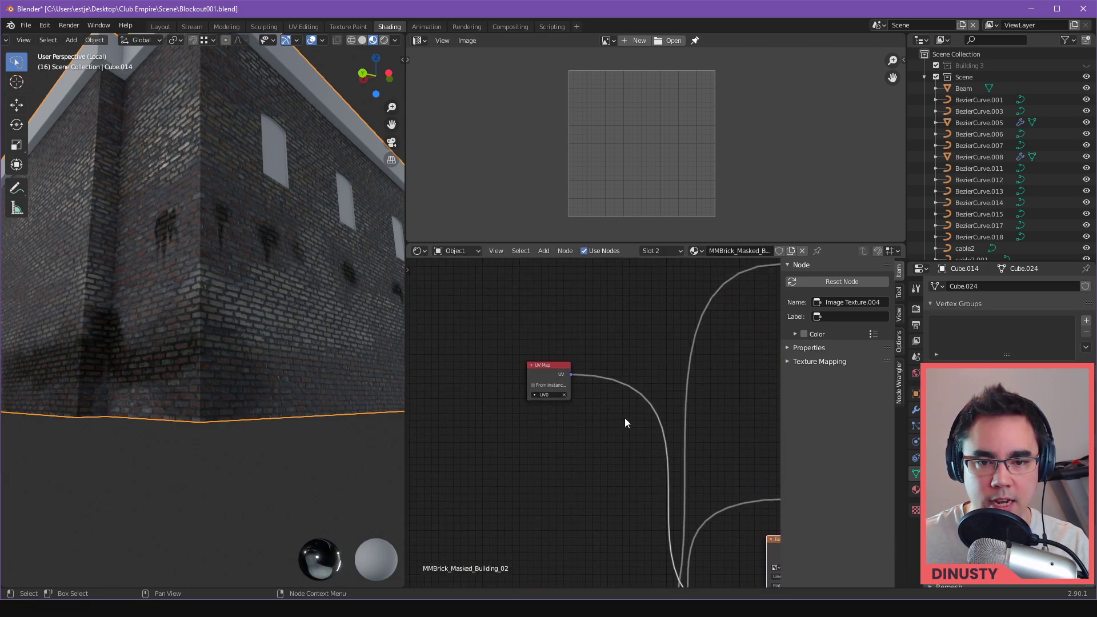
{"action": "left_click", "coordinate": [556, 395]}
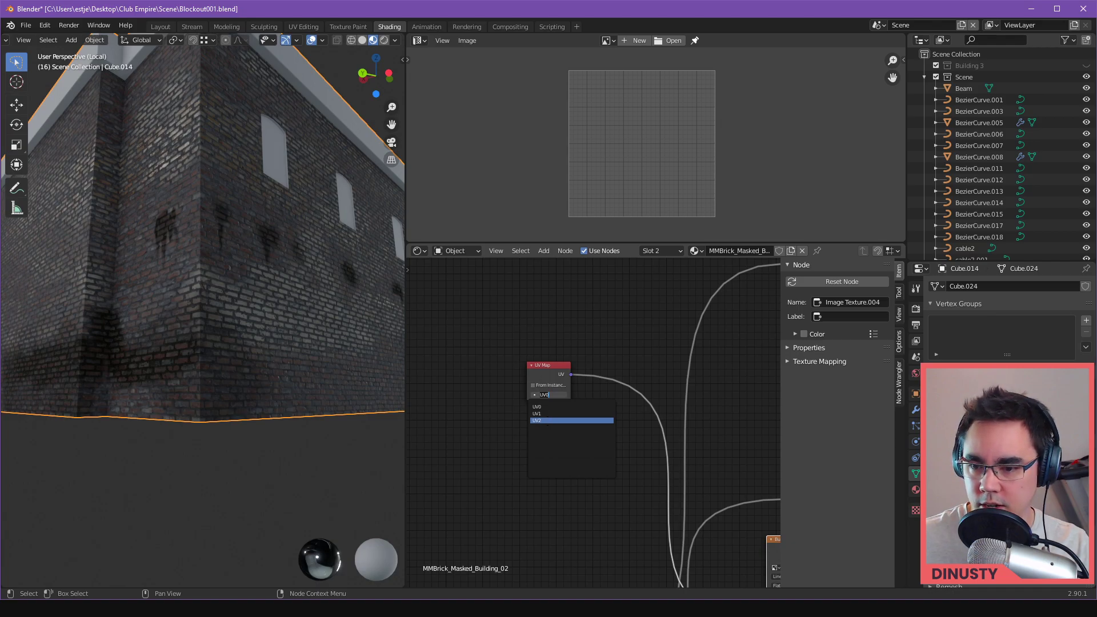
{"action": "key", "text": "Escape"}
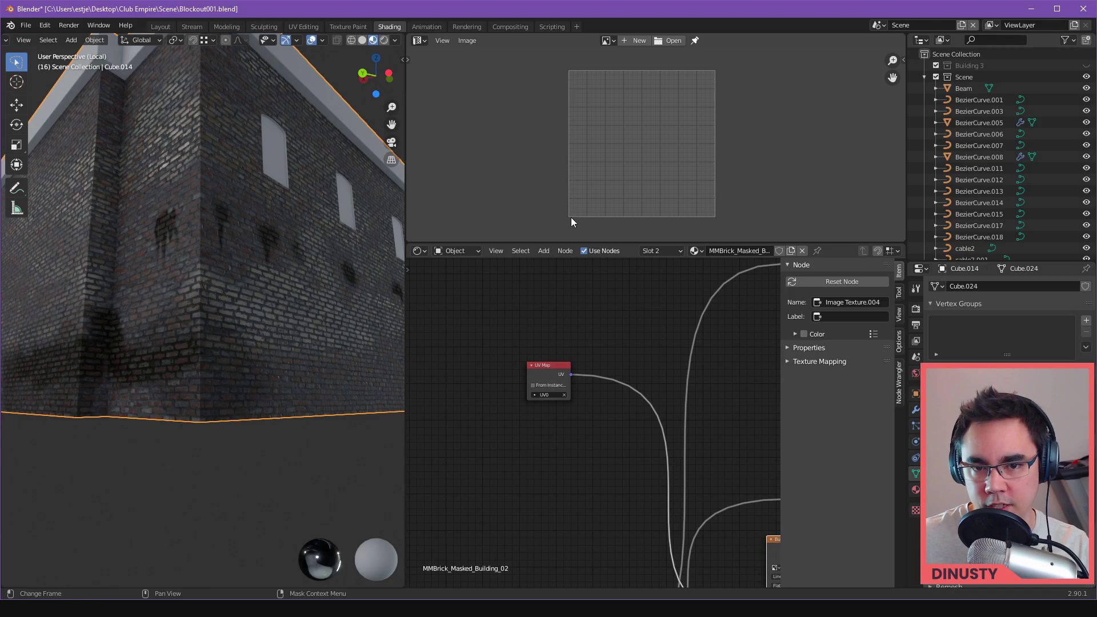
{"action": "left_click", "coordinate": [551, 395]}
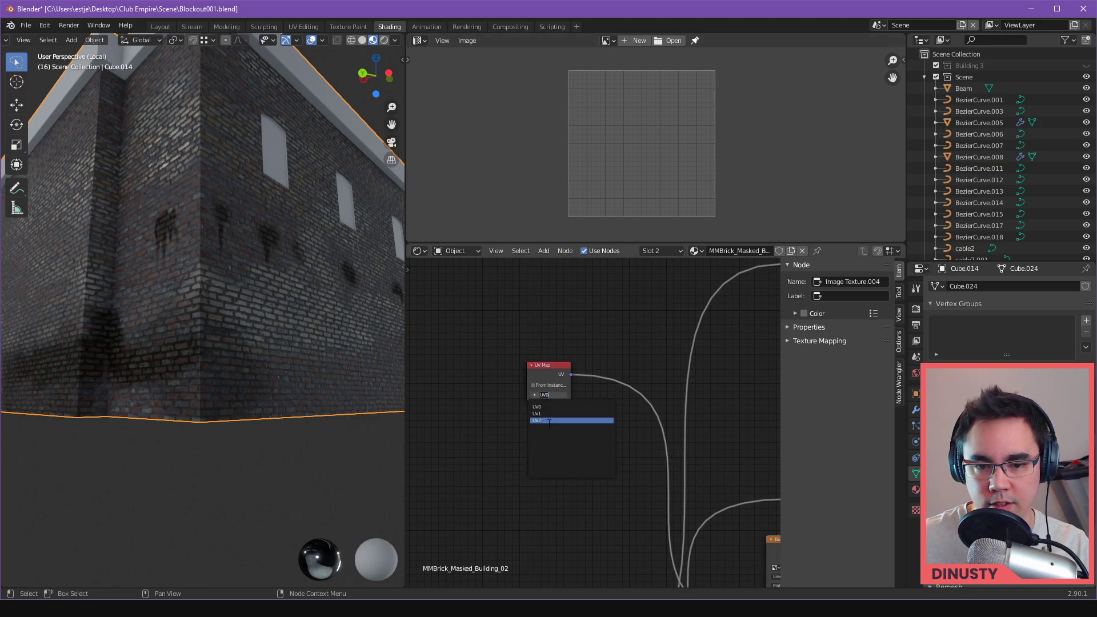
{"action": "left_click", "coordinate": [547, 421]}
Orbit to inspect the wall texture, set the node back to UV0, and enter edit mode.
{"action": "scroll", "coordinate": [246, 328], "scroll_direction": "down", "scroll_amount": 4}
{"action": "middle_click_drag", "start_coordinate": [247, 333], "coordinate": [259, 357]}
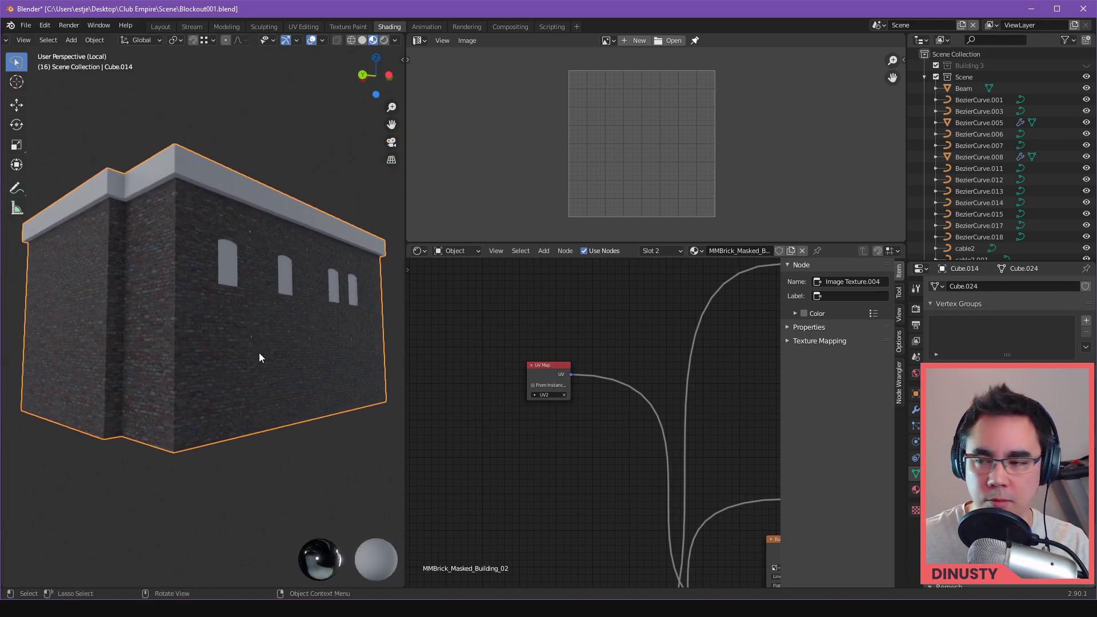
{"action": "left_click", "coordinate": [548, 395]}
{"action": "left_click", "coordinate": [590, 406]}
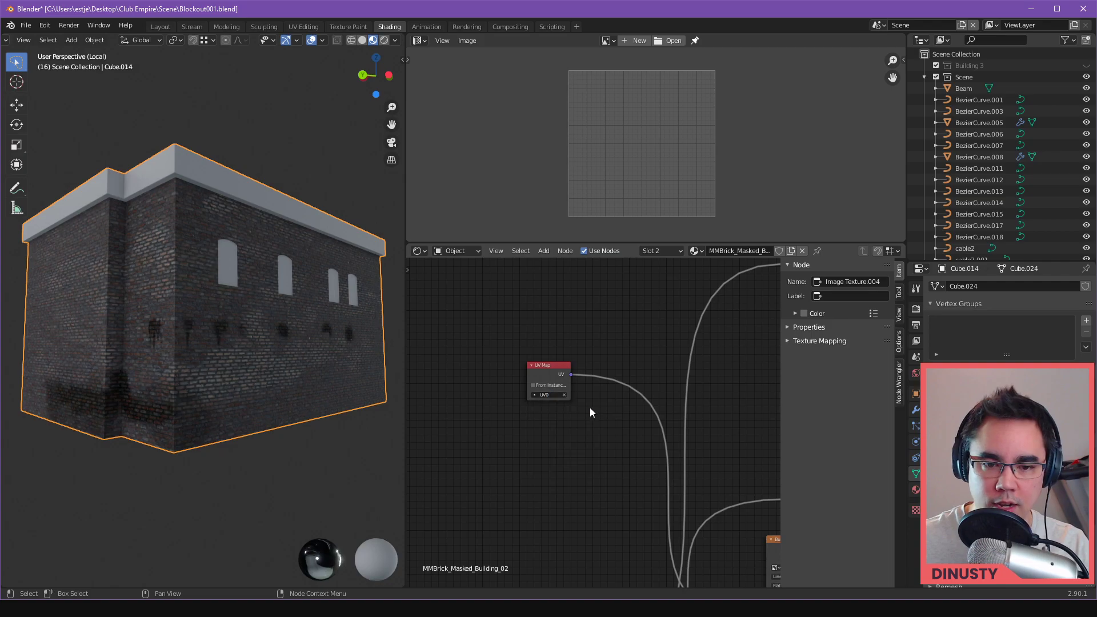
{"action": "key", "text": "Tab"}
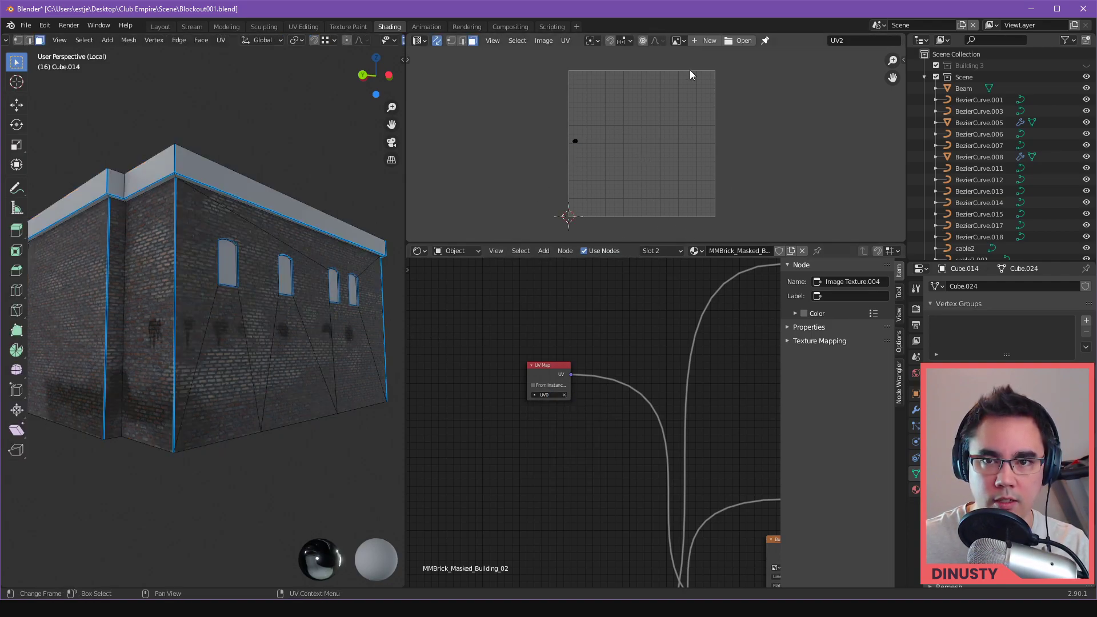
Show UV0 in the UV editor and check the triangular and large wall faces against it.
{"action": "left_click", "coordinate": [860, 40]}
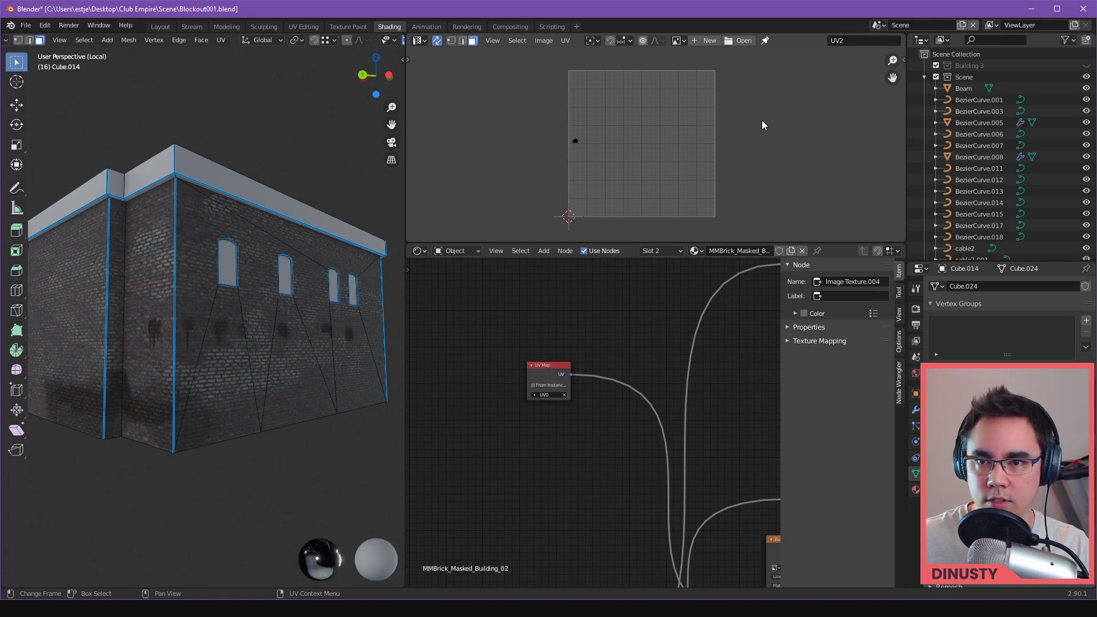
{"action": "left_click", "coordinate": [856, 55]}
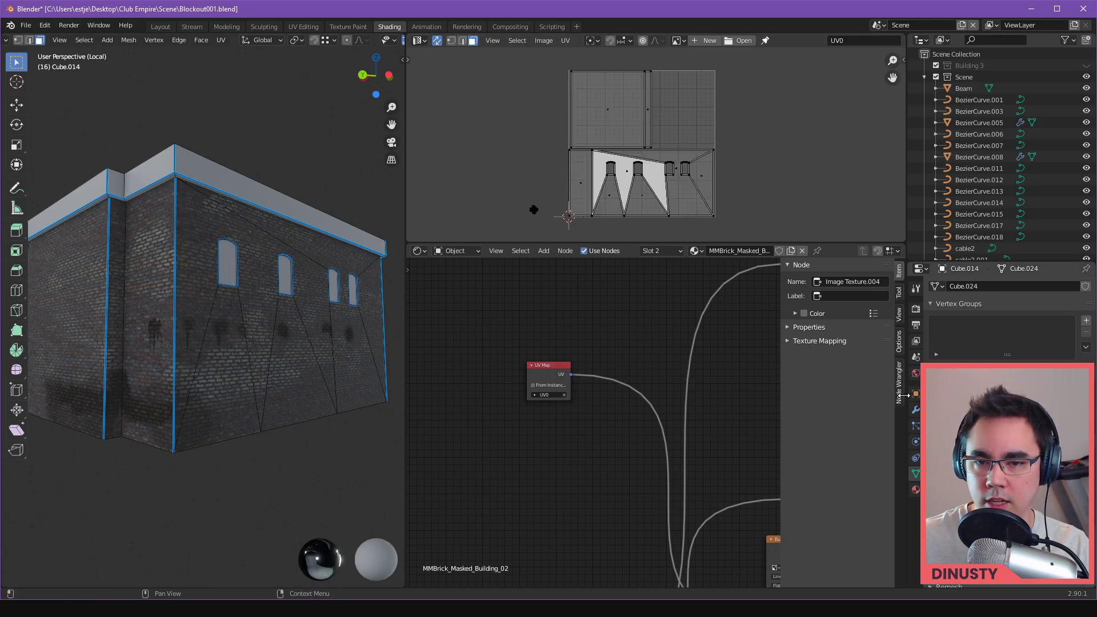
{"action": "middle_click_drag", "start_coordinate": [650, 120], "coordinate": [695, 126]}
{"action": "left_click", "coordinate": [231, 312]}
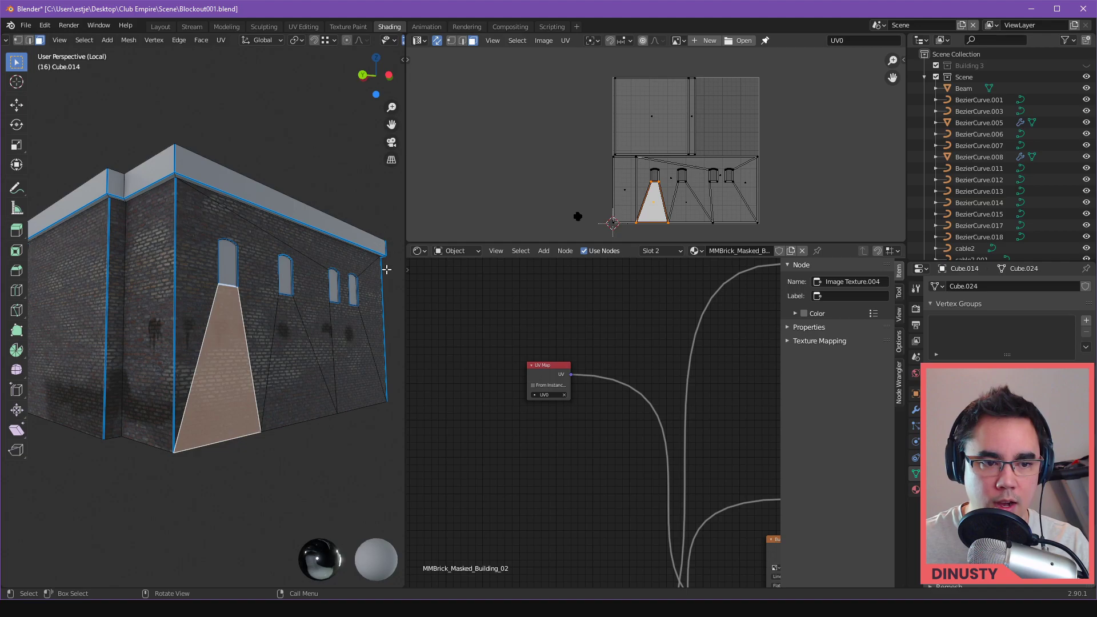
{"action": "left_click", "coordinate": [209, 267]}
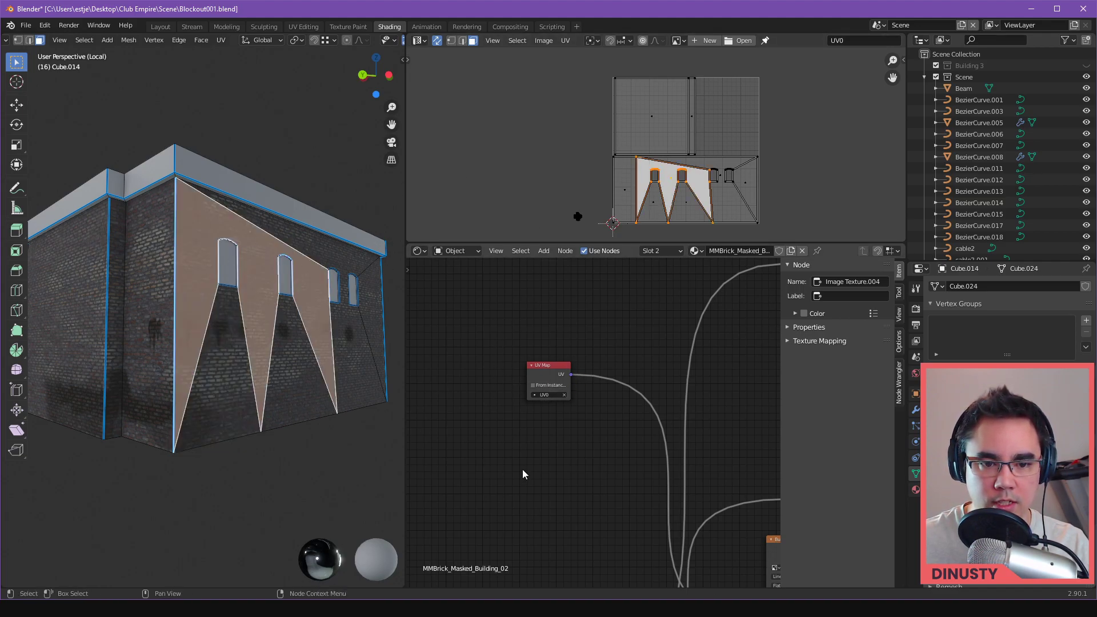
{"action": "left_click", "coordinate": [486, 137]}
Bring the UV1 UV Map node and the Building_02_Mask and Bricks nodes into view.
{"action": "middle_click_drag", "start_coordinate": [624, 347], "coordinate": [603, 325]}
{"action": "scroll", "coordinate": [645, 369], "scroll_direction": "down", "scroll_amount": 2}
{"action": "middle_click_drag", "start_coordinate": [646, 420], "coordinate": [649, 223]}
{"action": "scroll", "coordinate": [564, 438], "scroll_direction": "up", "scroll_amount": 3}
{"action": "middle_click_drag", "start_coordinate": [607, 343], "coordinate": [493, 421]}
{"action": "middle_click_drag", "start_coordinate": [646, 369], "coordinate": [539, 446]}
{"action": "scroll", "coordinate": [539, 445], "scroll_direction": "down", "scroll_amount": 3}
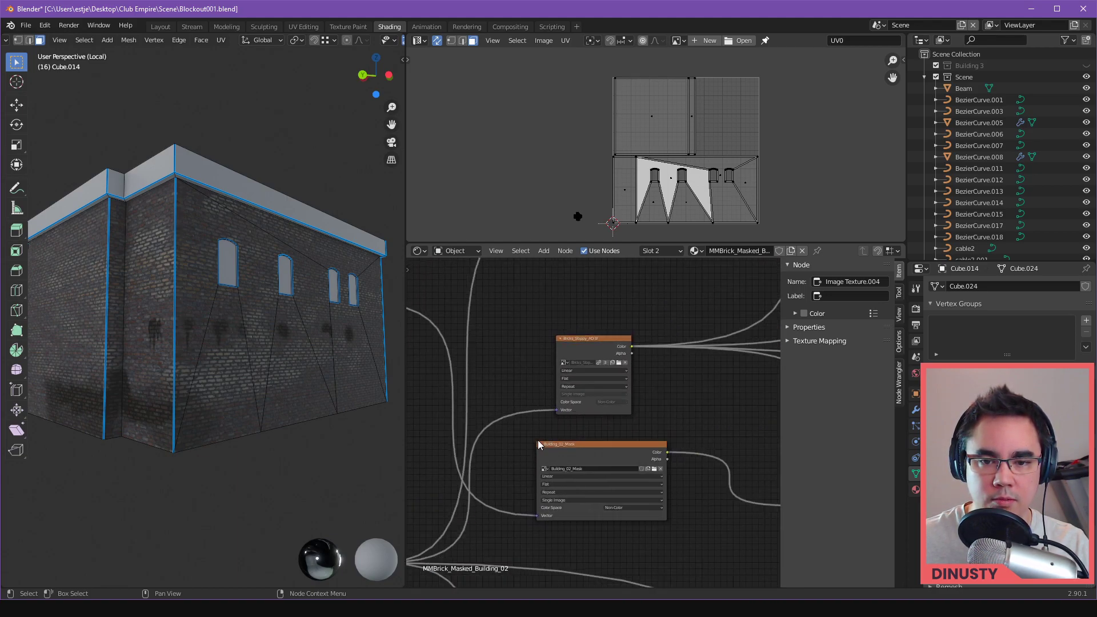
{"action": "scroll", "coordinate": [588, 424], "scroll_direction": "down", "scroll_amount": 3}
Look over the upper-left of the node tree, then return the building to object mode.
{"action": "middle_click_drag", "start_coordinate": [603, 313], "coordinate": [582, 367]}
{"action": "scroll", "coordinate": [584, 401], "scroll_direction": "down", "scroll_amount": 3}
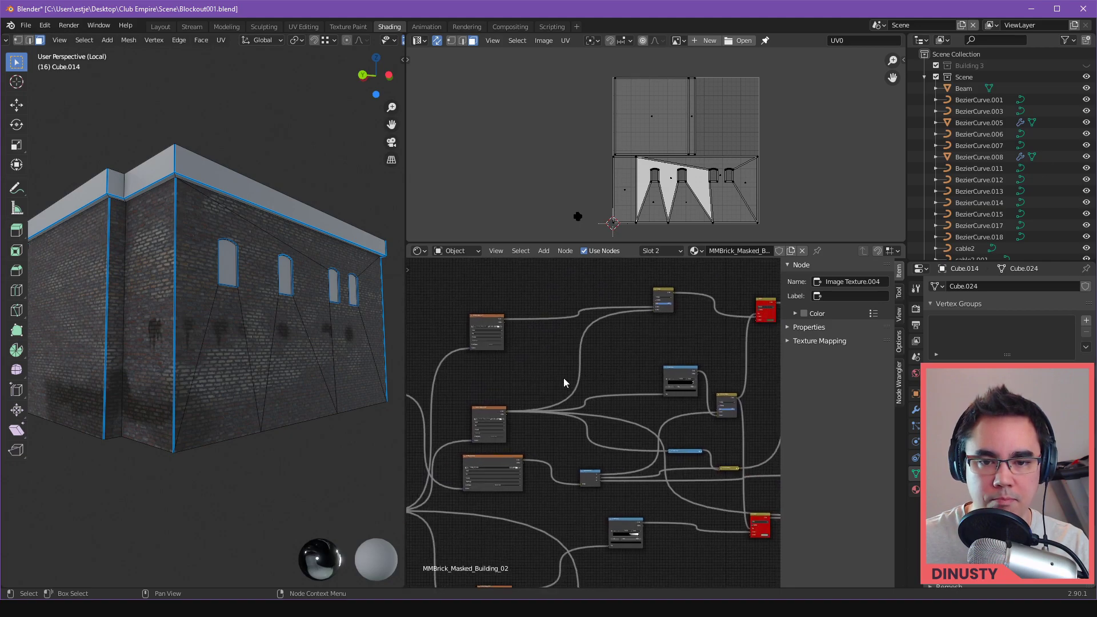
{"action": "scroll", "coordinate": [590, 372], "scroll_direction": "down", "scroll_amount": 3}
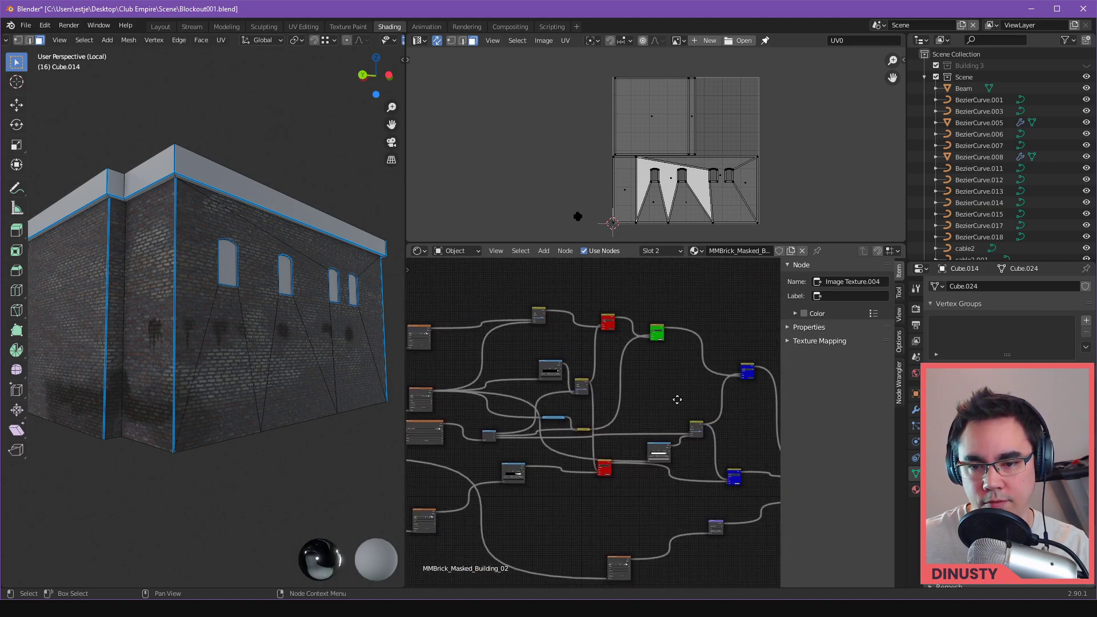
{"action": "middle_click_drag", "start_coordinate": [677, 399], "coordinate": [634, 389]}
{"action": "scroll", "coordinate": [514, 351], "scroll_direction": "up", "scroll_amount": 4}
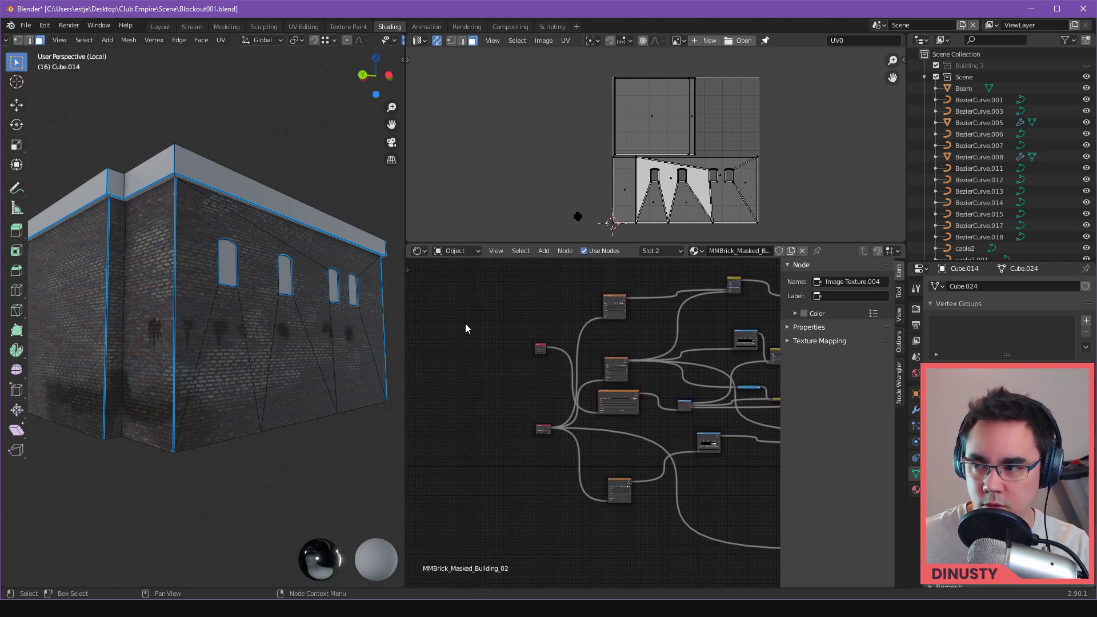
{"action": "key", "text": "space"}
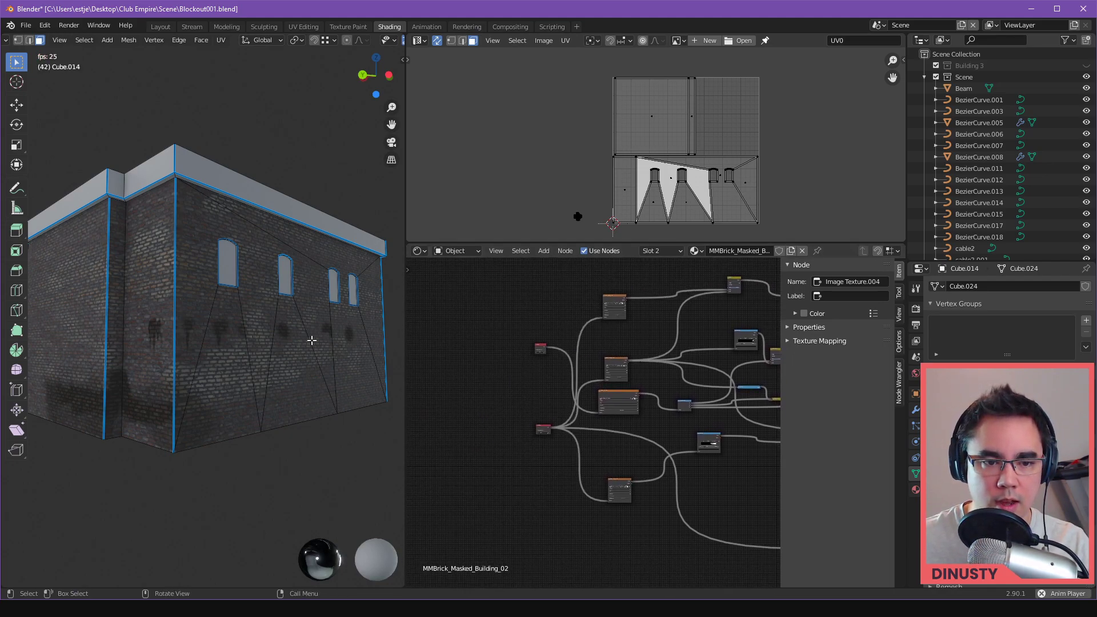
{"action": "key", "text": "Tab"}
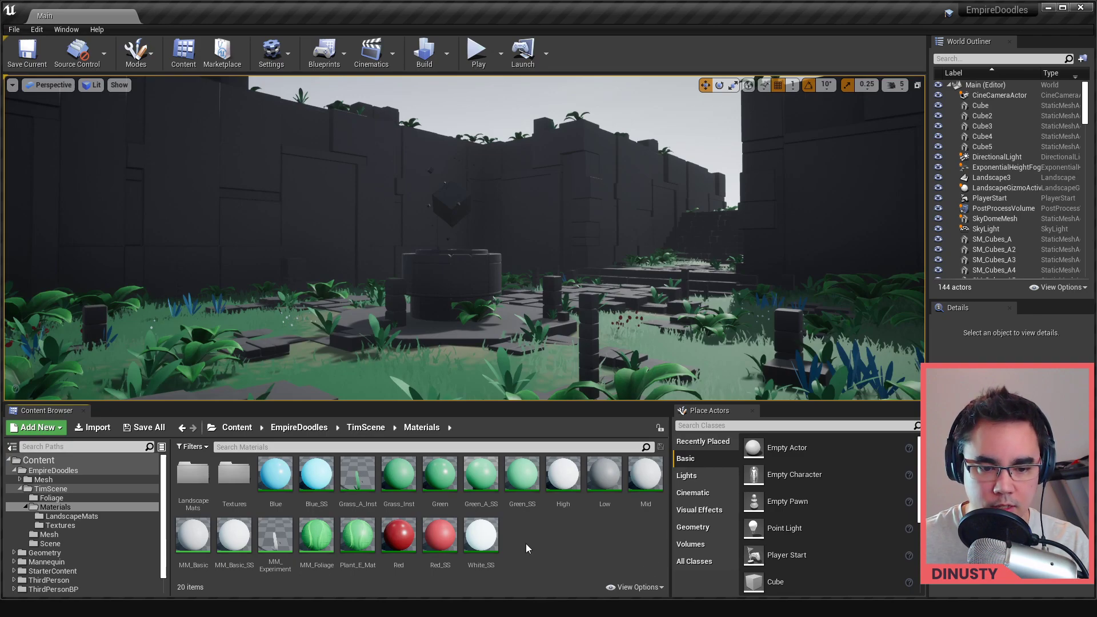
Create a new material named UVtest in the Materials folder and open it.
{"action": "right_click", "coordinate": [518, 540]}
{"action": "left_click", "coordinate": [515, 547]}
{"action": "right_click", "coordinate": [522, 537]}
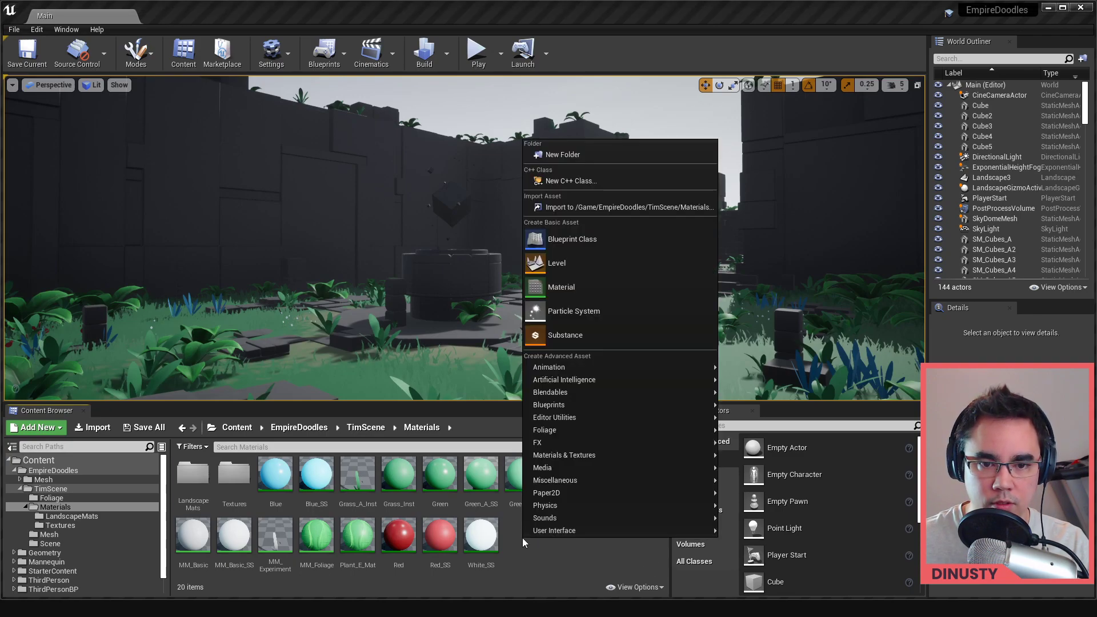
{"action": "left_click", "coordinate": [595, 290]}
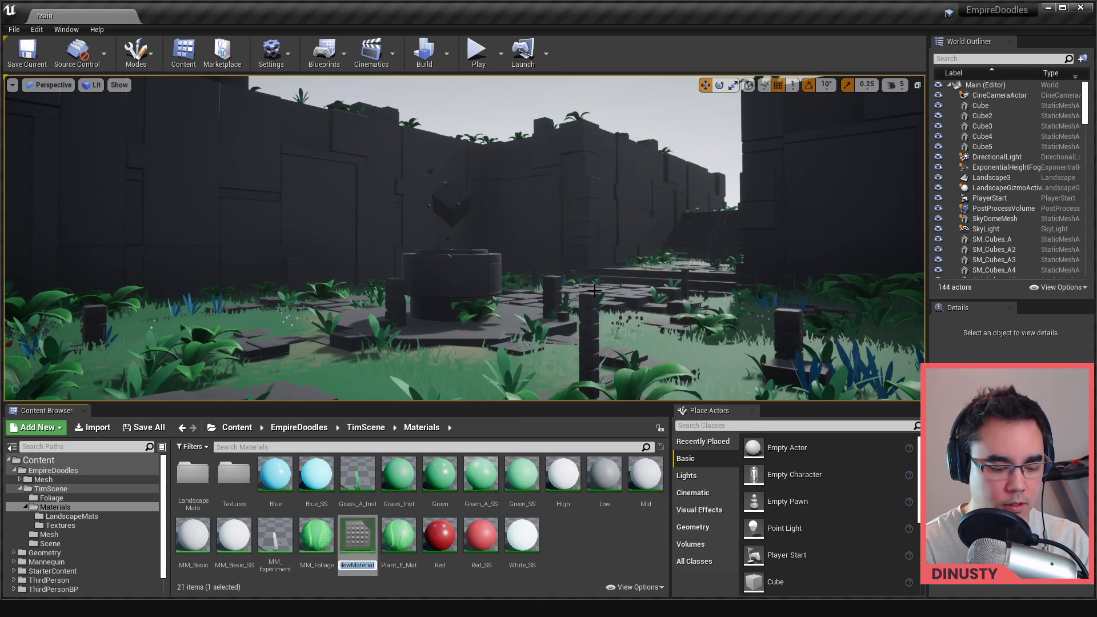
{"action": "type", "text": "UVtest"}
{"action": "key", "text": "Return"}
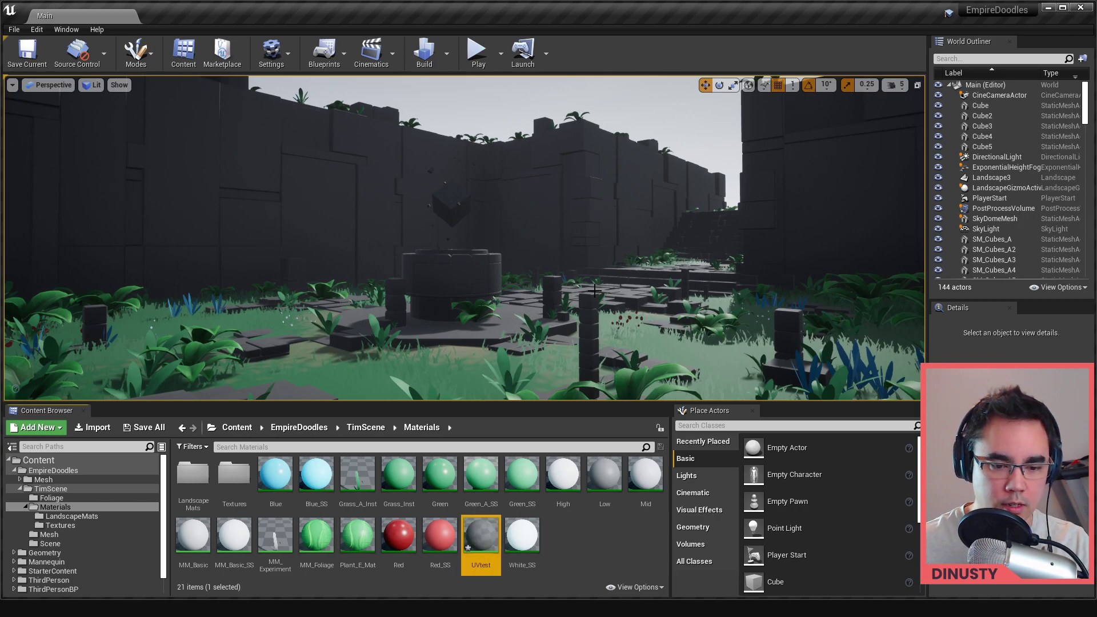
{"action": "double_click", "coordinate": [484, 536]}
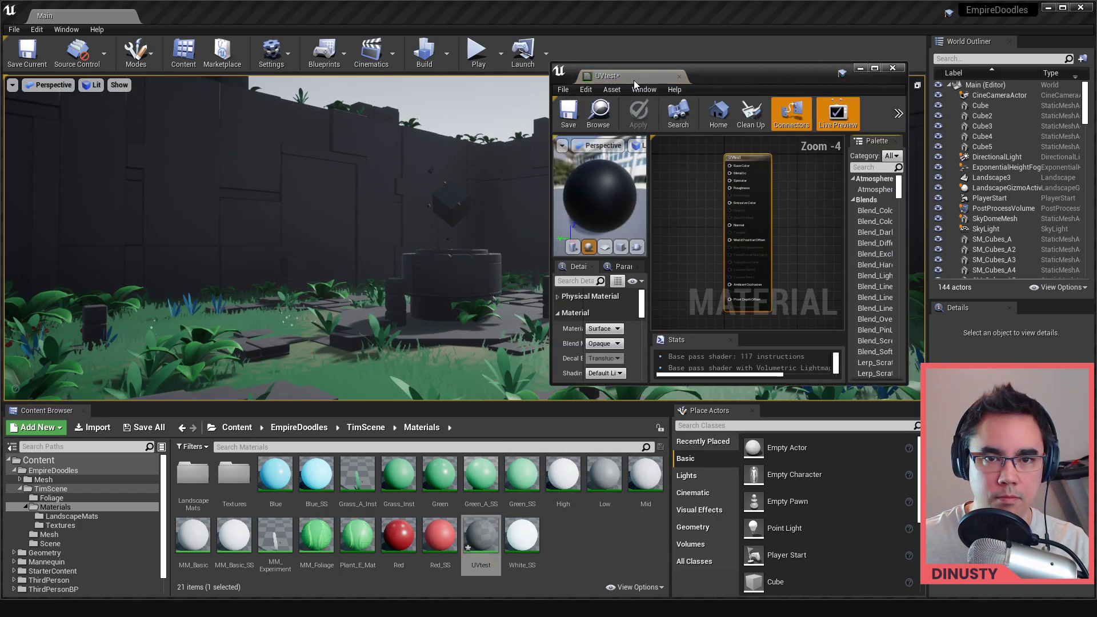
Dock the UVtest material editor beside Main, then detach it into a floating window.
{"action": "left_click_drag", "start_coordinate": [634, 80], "coordinate": [341, 24]}
{"action": "right_click_drag", "start_coordinate": [552, 216], "coordinate": [737, 263]}
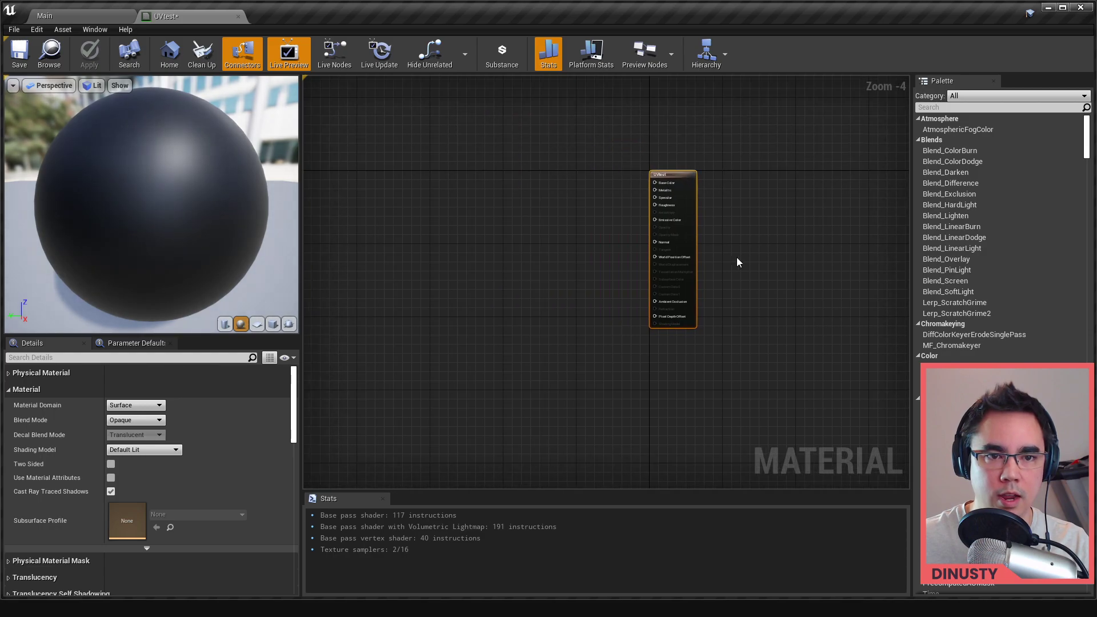
{"action": "scroll", "coordinate": [495, 237], "scroll_direction": "up", "scroll_amount": 1}
{"action": "left_click_drag", "start_coordinate": [167, 19], "coordinate": [157, 24]}
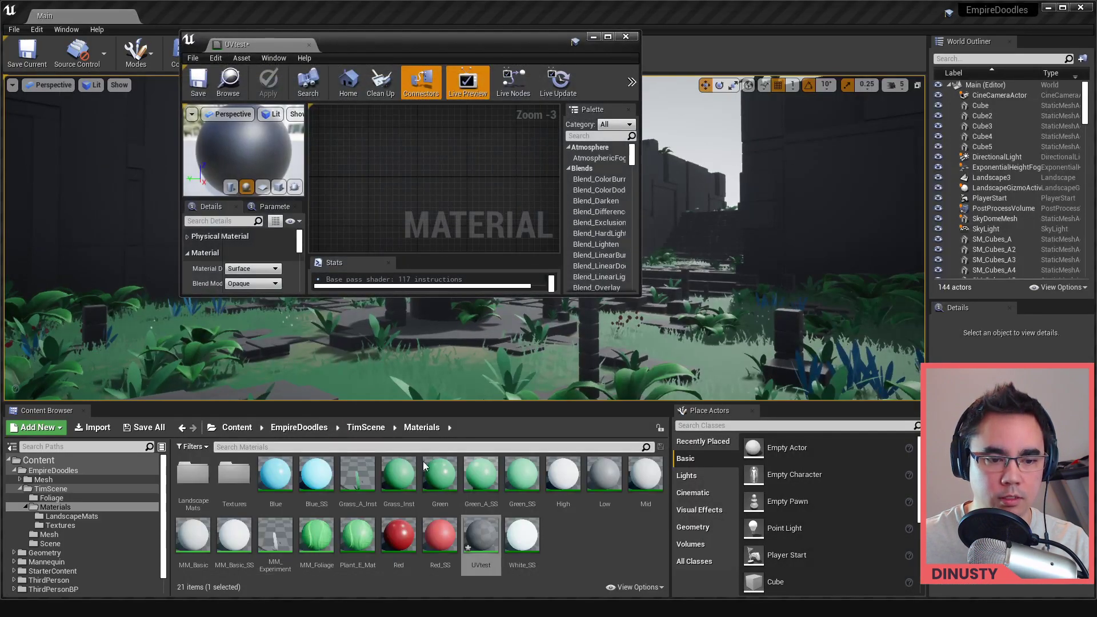
Add a Plant_E_D Texture Sample to UVtest and wire its RGB into Base Color.
{"action": "double_click", "coordinate": [234, 475]}
{"action": "left_click_drag", "start_coordinate": [234, 474], "coordinate": [423, 145]}
{"action": "left_click_drag", "start_coordinate": [276, 43], "coordinate": [277, 20]}
{"action": "right_click_drag", "start_coordinate": [544, 136], "coordinate": [587, 171]}
{"action": "left_click", "coordinate": [585, 171]}
{"action": "left_click_drag", "start_coordinate": [536, 162], "coordinate": [718, 192]}
{"action": "key", "text": "ctrl+z"}
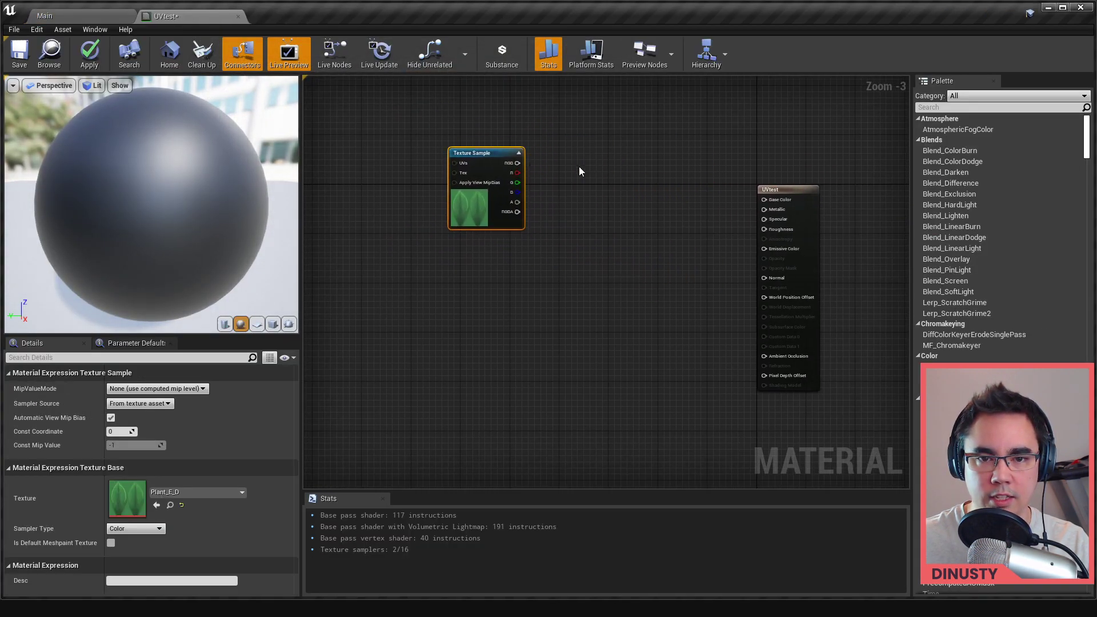
{"action": "left_click_drag", "start_coordinate": [517, 163], "coordinate": [765, 202]}
Move the Texture Sample right and place a duplicate of it below the original.
{"action": "right_click_drag", "start_coordinate": [523, 221], "coordinate": [579, 227]}
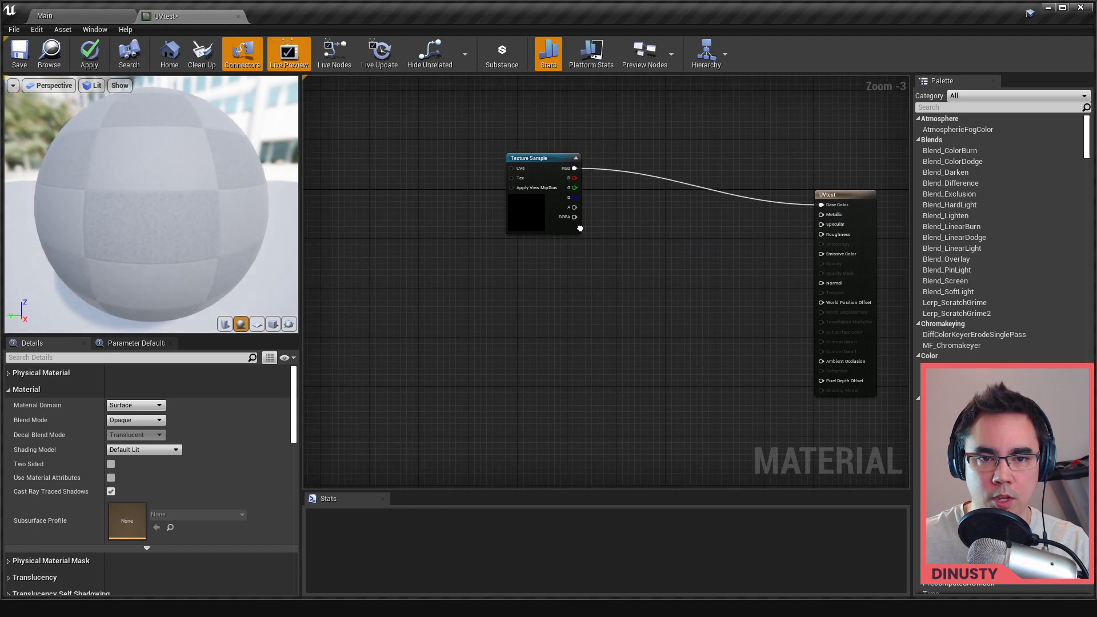
{"action": "left_click_drag", "start_coordinate": [572, 224], "coordinate": [625, 247]}
{"action": "left_click_drag", "start_coordinate": [200, 177], "coordinate": [217, 191]}
{"action": "left_click", "coordinate": [483, 203]}
{"action": "right_click_drag", "start_coordinate": [483, 202], "coordinate": [551, 190]}
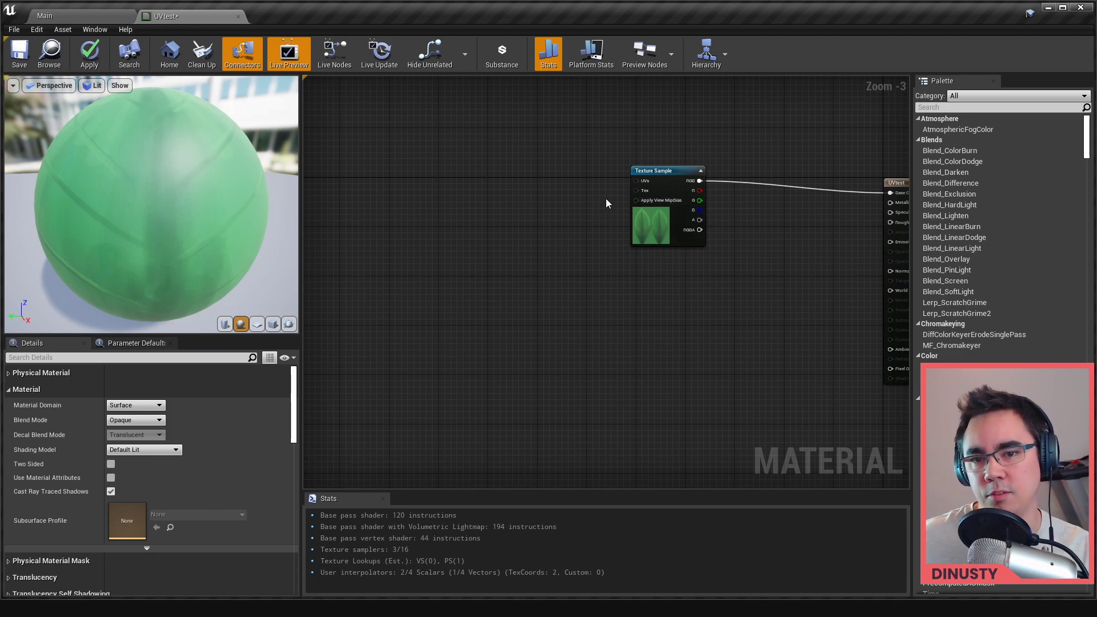
{"action": "left_click", "coordinate": [657, 223]}
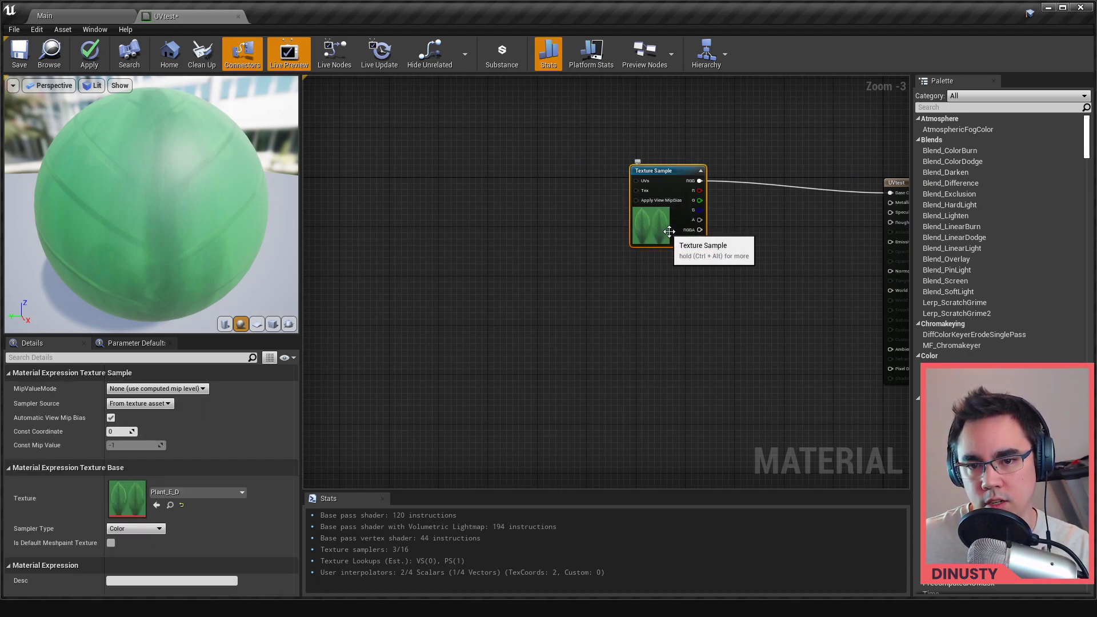
{"action": "key", "text": "ctrl+w"}
{"action": "left_click_drag", "start_coordinate": [705, 274], "coordinate": [667, 312]}
{"action": "left_click", "coordinate": [668, 311]}
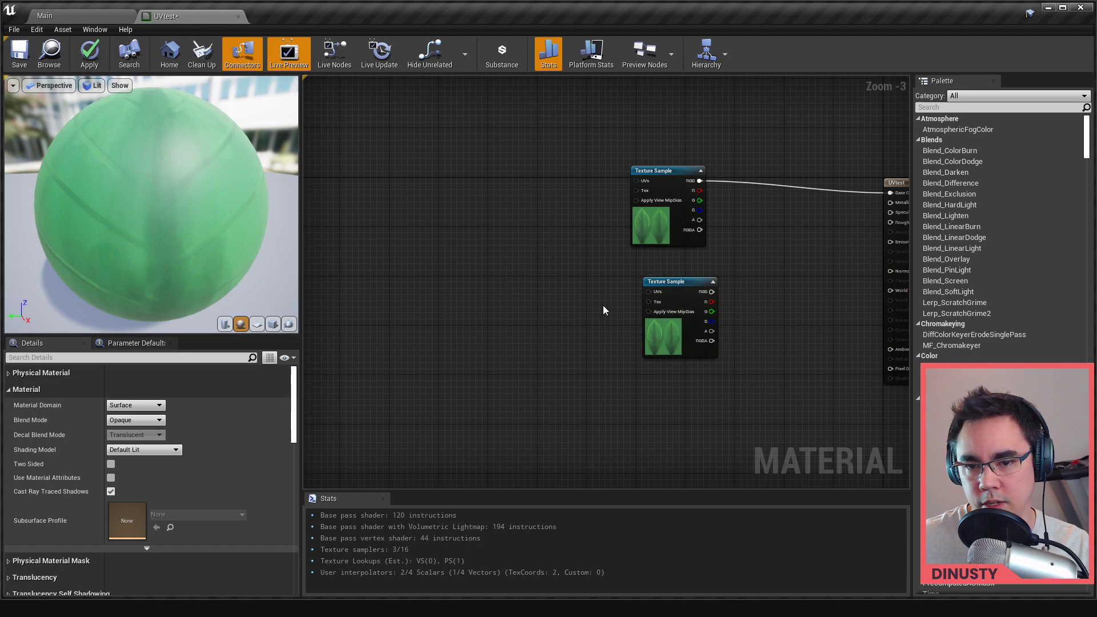
Add a TextureCoordinate node and wire it into the top Texture Sample's UVs.
{"action": "right_click", "coordinate": [496, 214]}
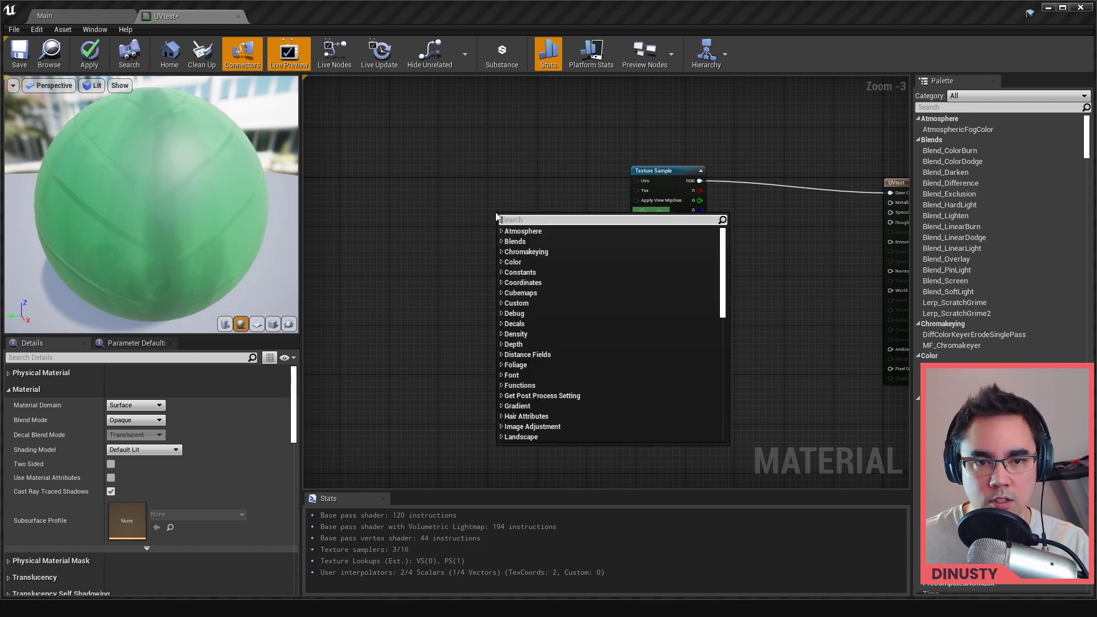
{"action": "type", "text": "tex"}
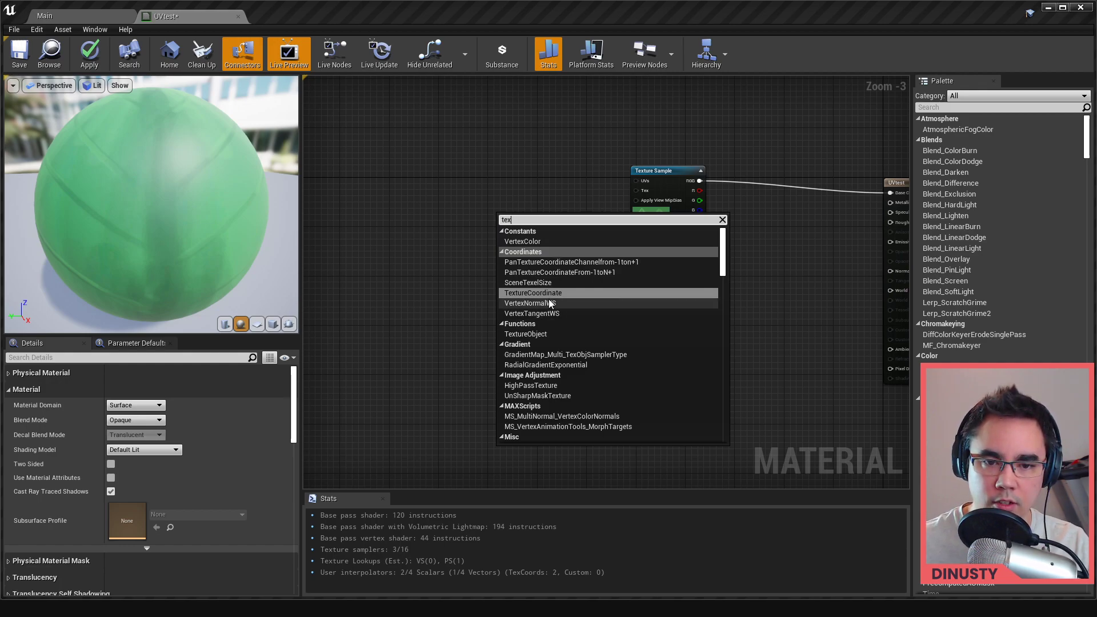
{"action": "left_click", "coordinate": [545, 294]}
{"action": "left_click_drag", "start_coordinate": [537, 227], "coordinate": [636, 181]}
Duplicate the TexCoord node and wire the copy into the lower Texture Sample's UVs.
{"action": "left_click", "coordinate": [515, 225]}
{"action": "key", "text": "ctrl+w"}
{"action": "left_click_drag", "start_coordinate": [533, 267], "coordinate": [649, 293]}
{"action": "left_click", "coordinate": [529, 285]}
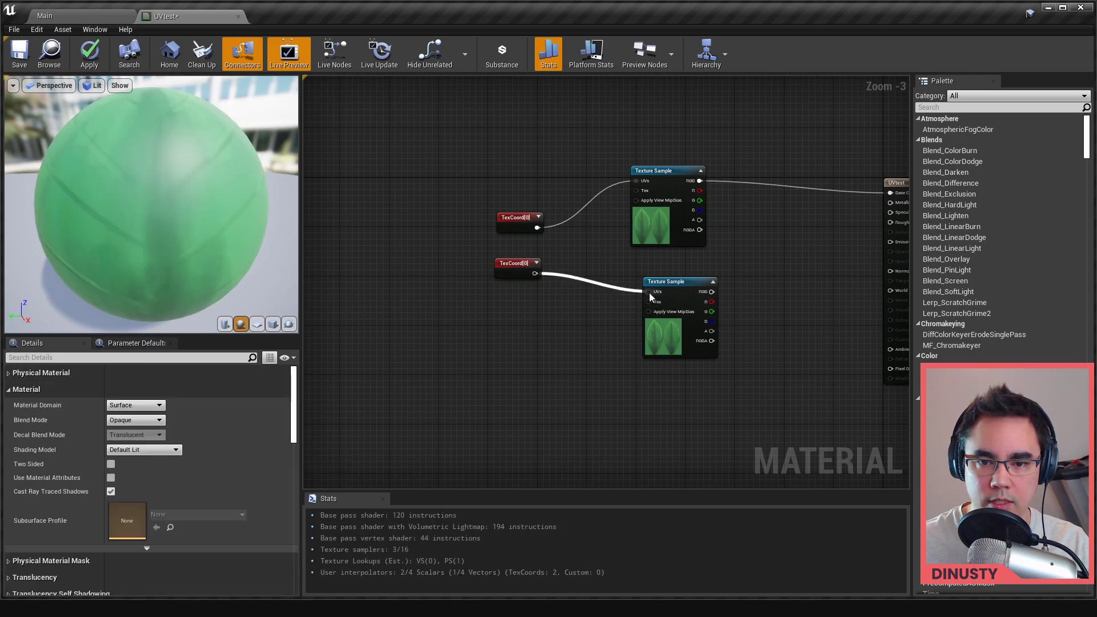
{"action": "left_click", "coordinate": [502, 274]}
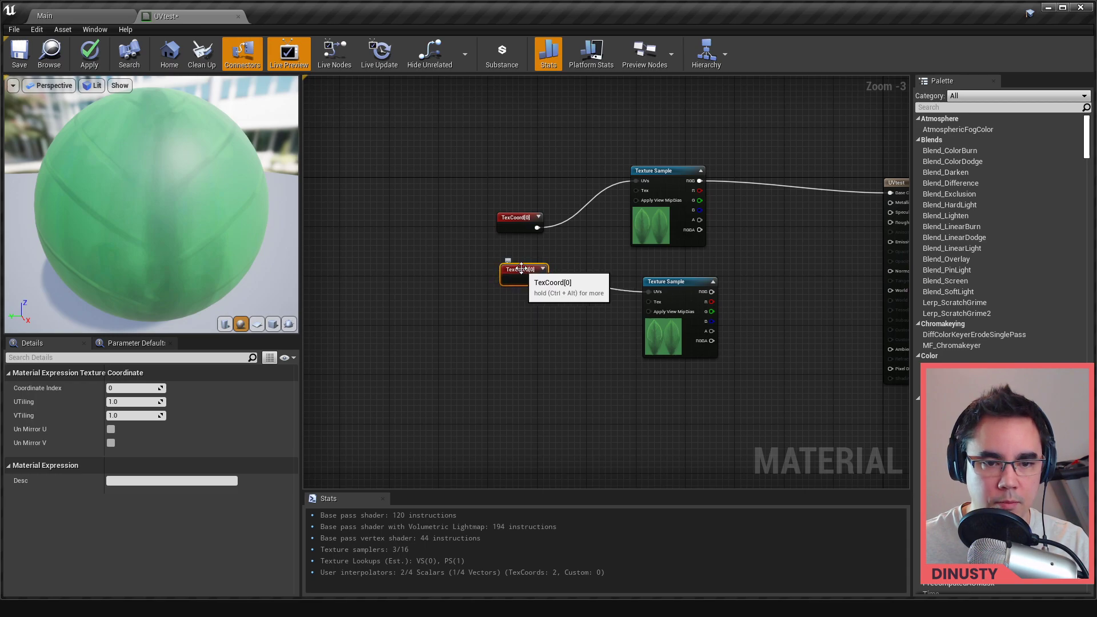
{"action": "left_click_drag", "start_coordinate": [513, 260], "coordinate": [520, 267]}
Zoom the graph to review the upper TexCoord node and its wiring.
{"action": "left_click", "coordinate": [516, 226]}
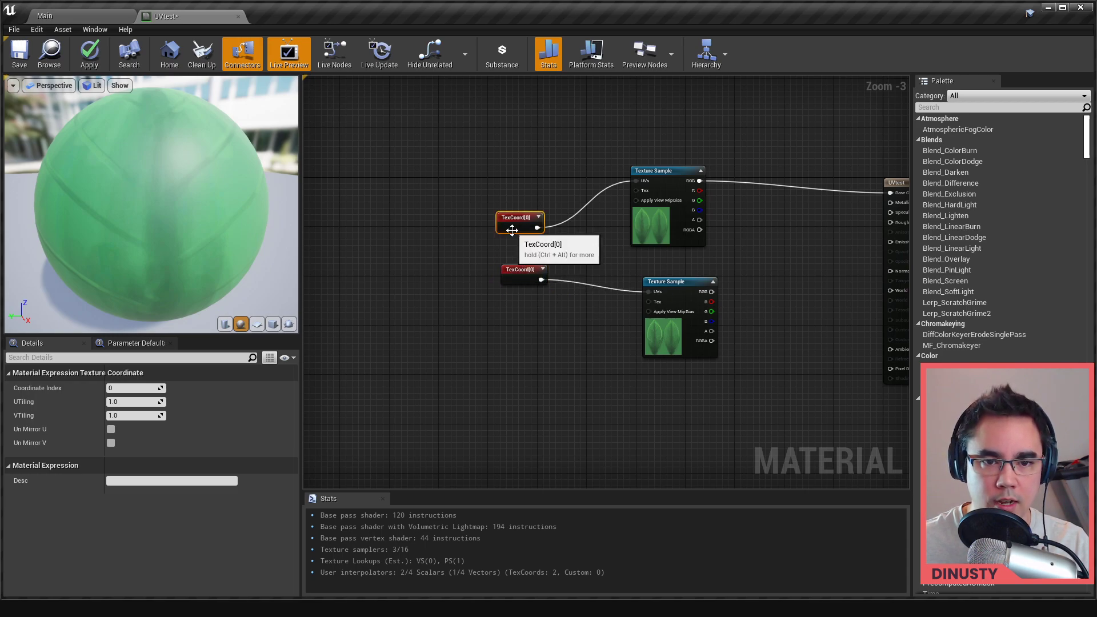
{"action": "scroll", "coordinate": [529, 247], "scroll_direction": "down", "scroll_amount": 1}
{"action": "scroll", "coordinate": [526, 246], "scroll_direction": "down", "scroll_amount": 1}
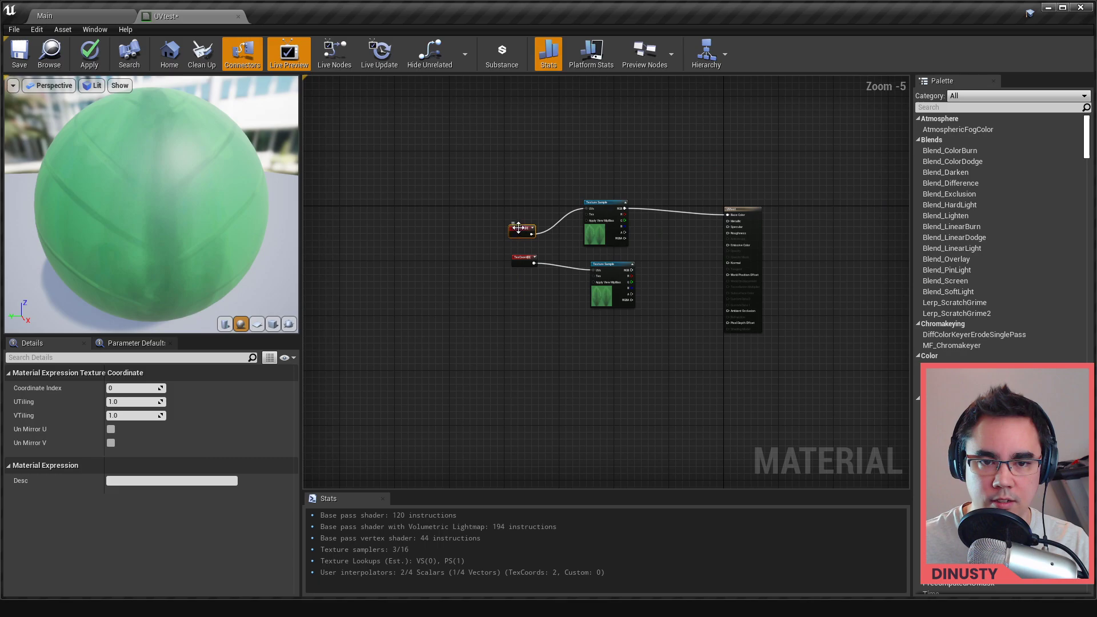
{"action": "left_click", "coordinate": [523, 242]}
{"action": "scroll", "coordinate": [523, 241], "scroll_direction": "up", "scroll_amount": 2}
{"action": "scroll", "coordinate": [522, 233], "scroll_direction": "up", "scroll_amount": 1}
{"action": "left_click", "coordinate": [522, 233]}
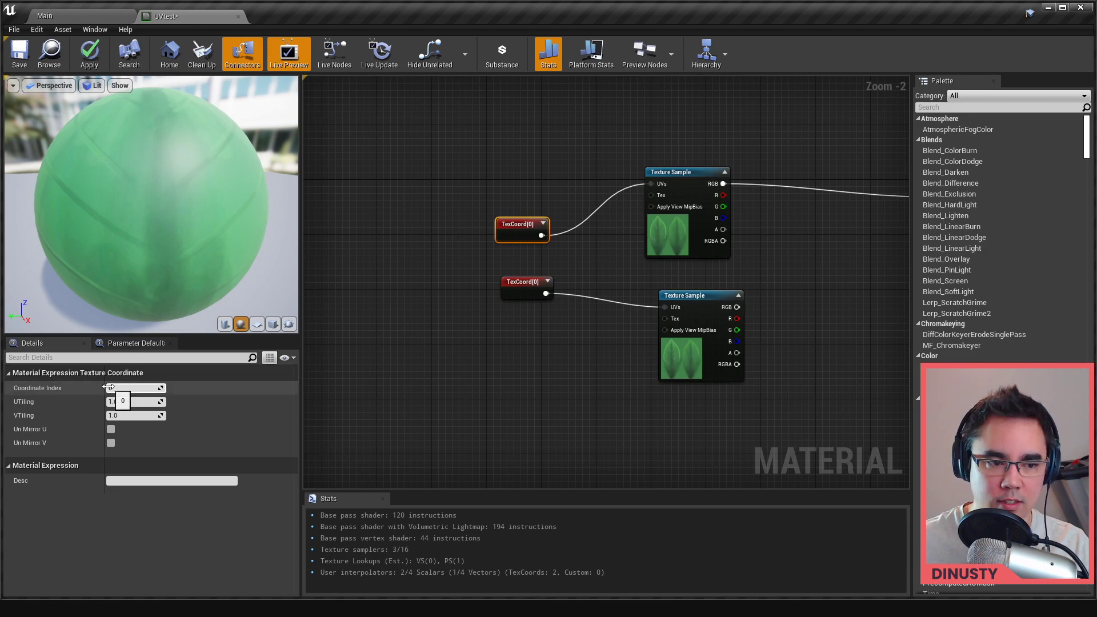
Connect the lower Texture Sample's blue channel to Roughness.
{"action": "right_click_drag", "start_coordinate": [477, 274], "coordinate": [463, 298]}
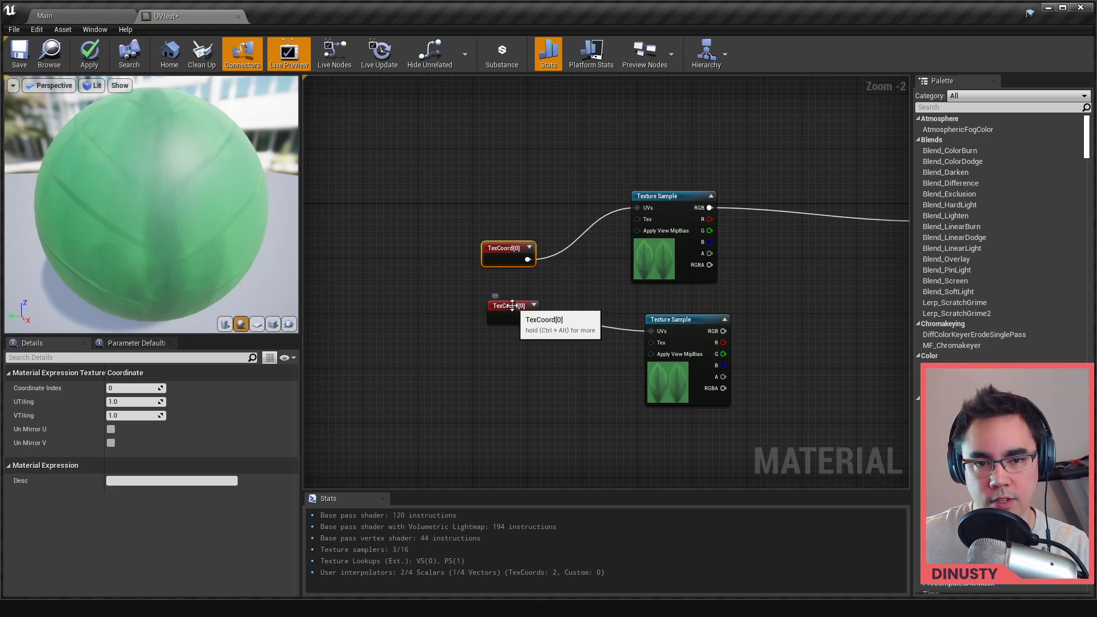
{"action": "left_click", "coordinate": [651, 242]}
{"action": "left_click", "coordinate": [514, 257]}
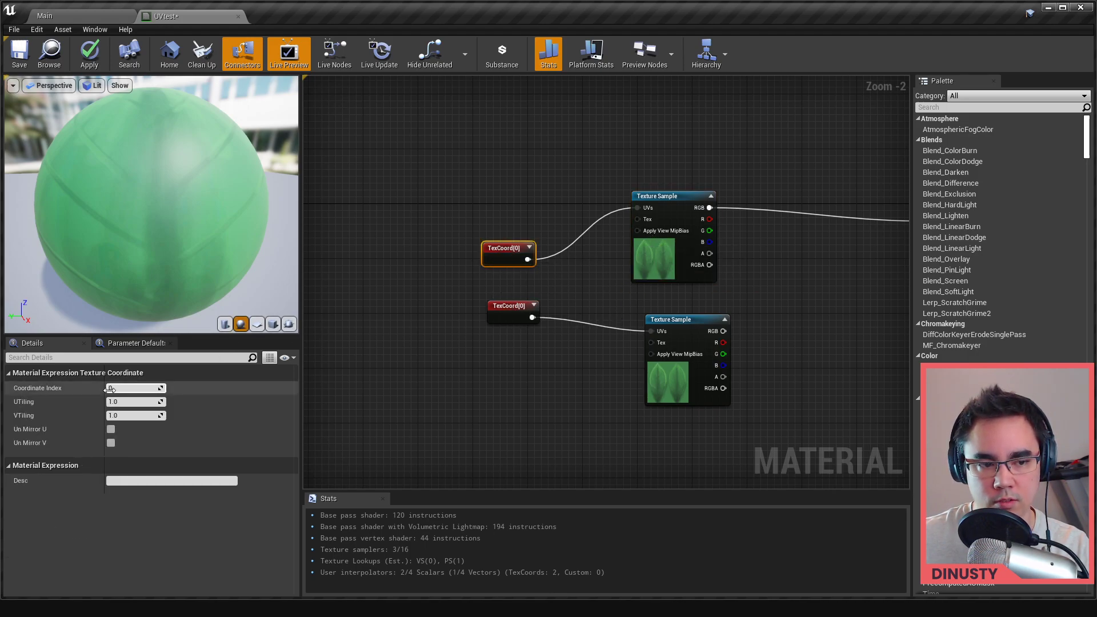
{"action": "left_click", "coordinate": [519, 321]}
{"action": "left_click", "coordinate": [686, 358]}
{"action": "right_click_drag", "start_coordinate": [807, 327], "coordinate": [617, 294]}
{"action": "scroll", "coordinate": [616, 297], "scroll_direction": "down", "scroll_amount": 1}
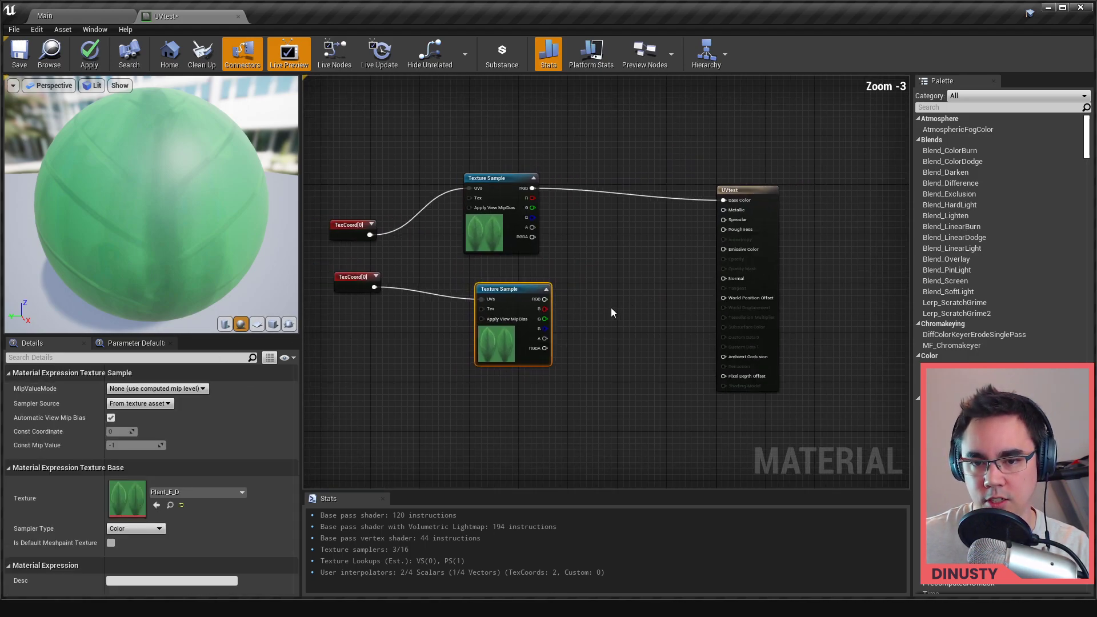
{"action": "mouse_move", "coordinate": [544, 328]}
{"action": "left_mouse_down"}
{"action": "mouse_move", "coordinate": [725, 282]}
{"action": "mouse_move", "coordinate": [713, 238]}
{"action": "mouse_move", "coordinate": [725, 233]}
{"action": "mouse_move", "coordinate": [722, 210]}
{"action": "mouse_move", "coordinate": [721, 229]}
{"action": "left_mouse_up"}
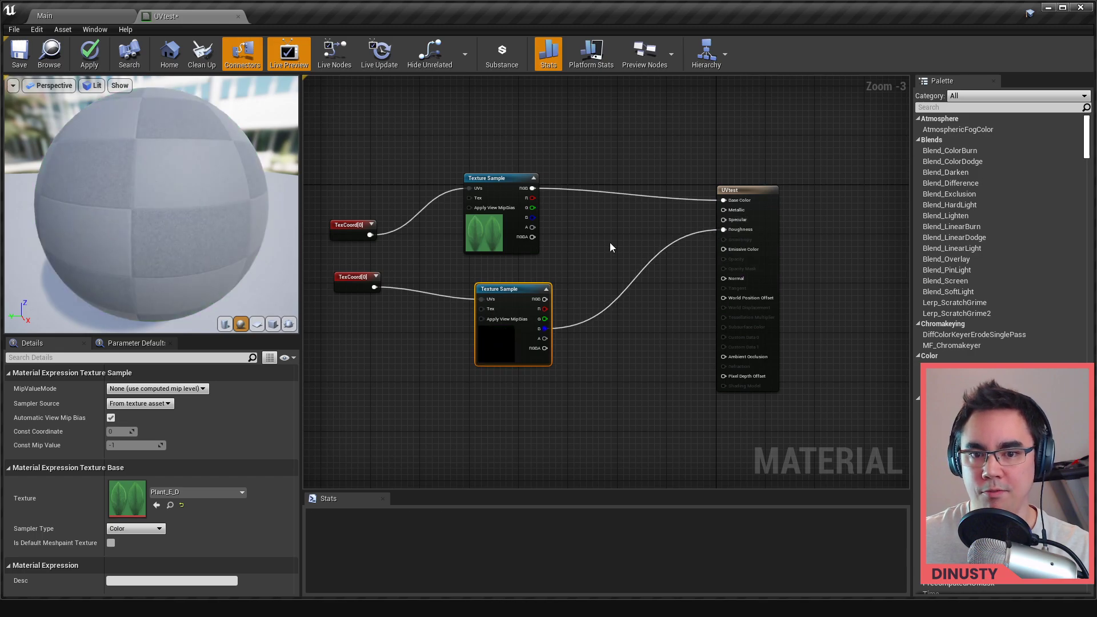
{"action": "right_click_drag", "start_coordinate": [609, 242], "coordinate": [656, 241]}
Change the lower TexCoord node's Coordinate Index from 0 to 1.
{"action": "scroll", "coordinate": [478, 257], "scroll_direction": "up", "scroll_amount": 1}
{"action": "left_click", "coordinate": [474, 262]}
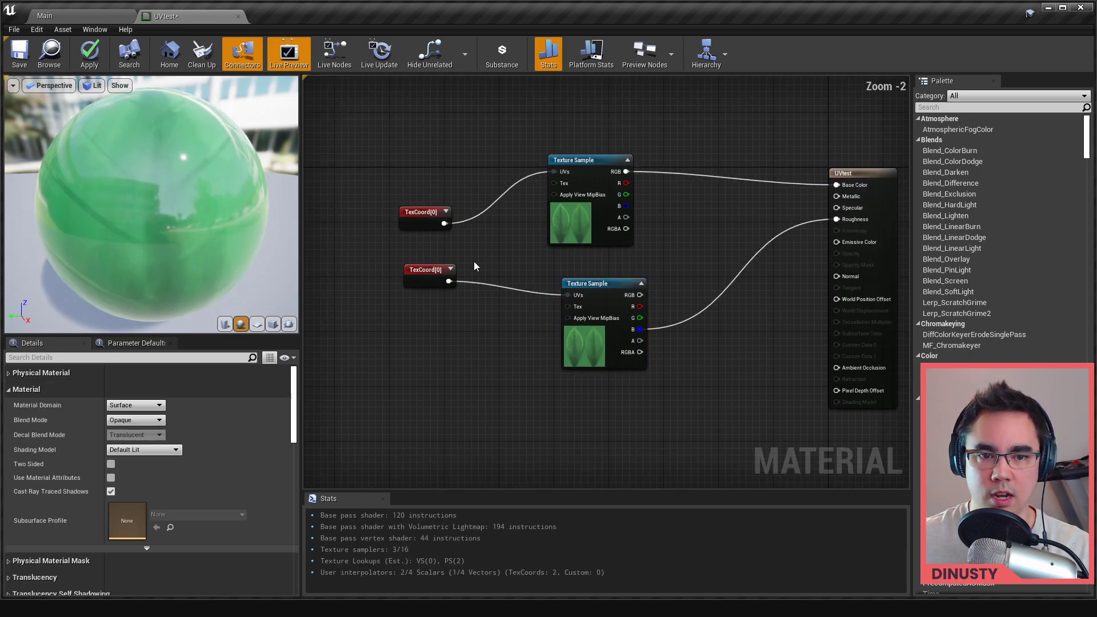
{"action": "left_click", "coordinate": [430, 274]}
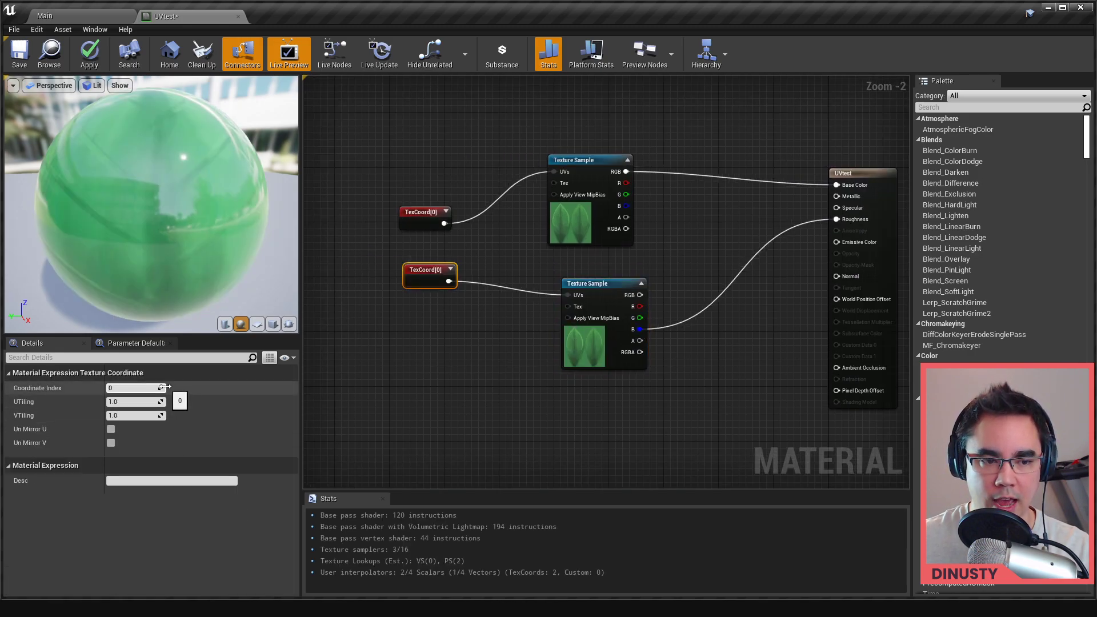
{"action": "left_click_drag", "start_coordinate": [165, 387], "coordinate": [240, 387]}
{"action": "left_click", "coordinate": [355, 385]}
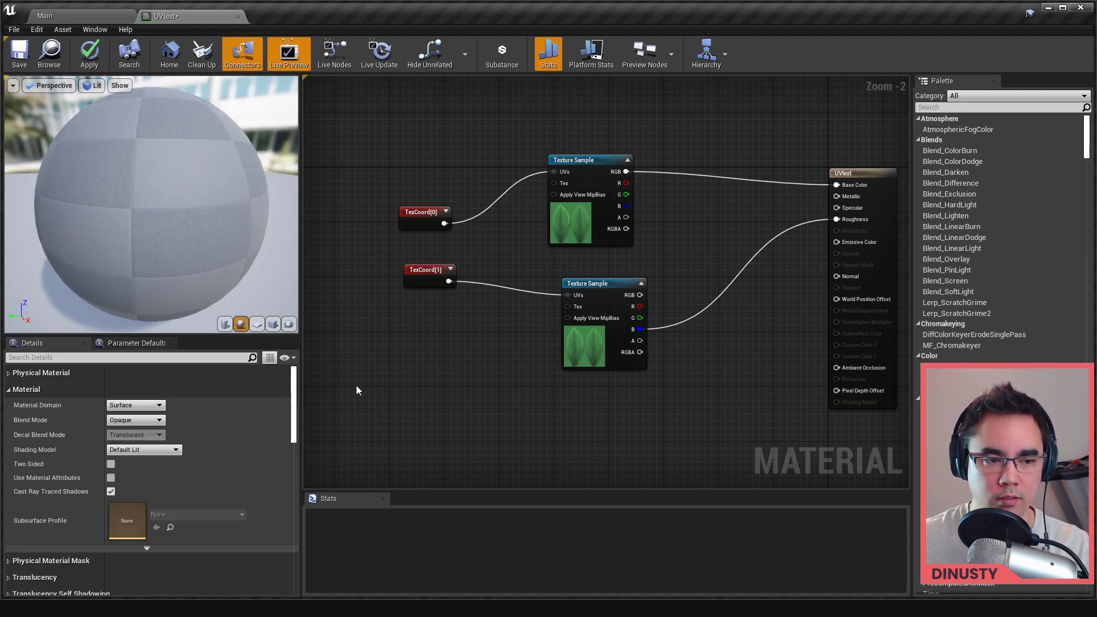
Check that the upper sample uses TexCoord[0] and the lower uses TexCoord[1].
{"action": "left_click", "coordinate": [411, 269]}
{"action": "left_click", "coordinate": [415, 155]}
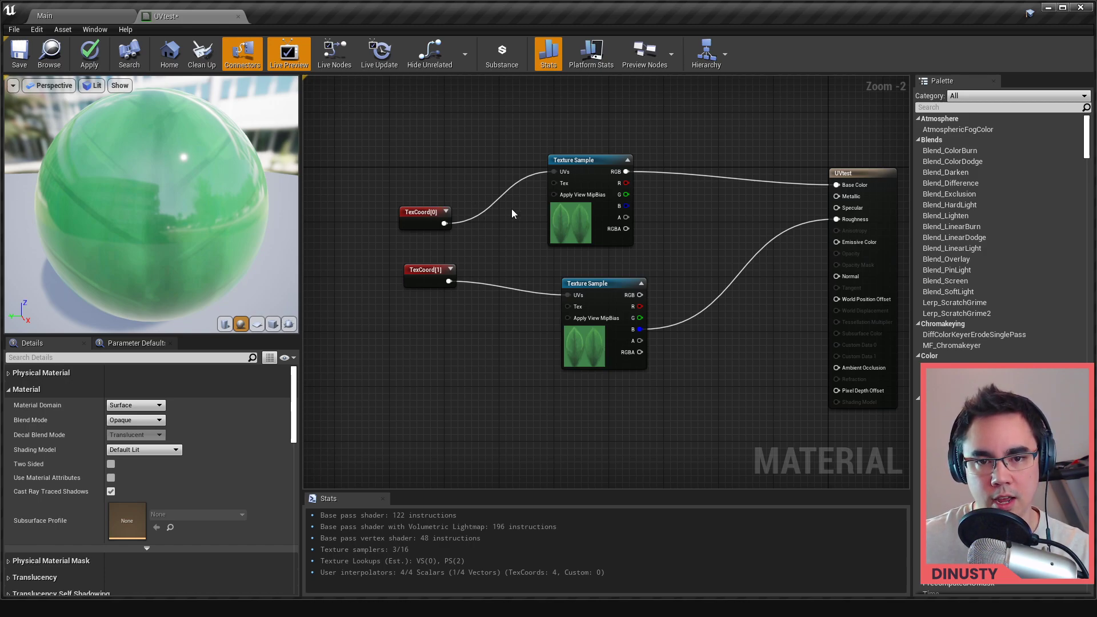
{"action": "left_click", "coordinate": [572, 226]}
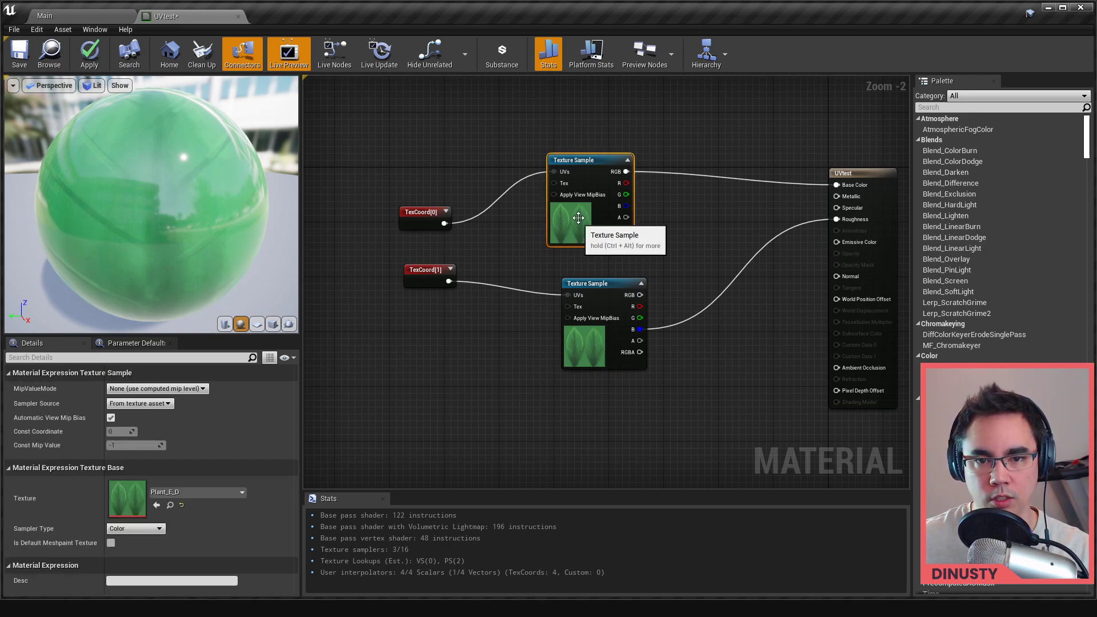
{"action": "left_click", "coordinate": [436, 222]}
{"action": "left_click", "coordinate": [570, 338]}
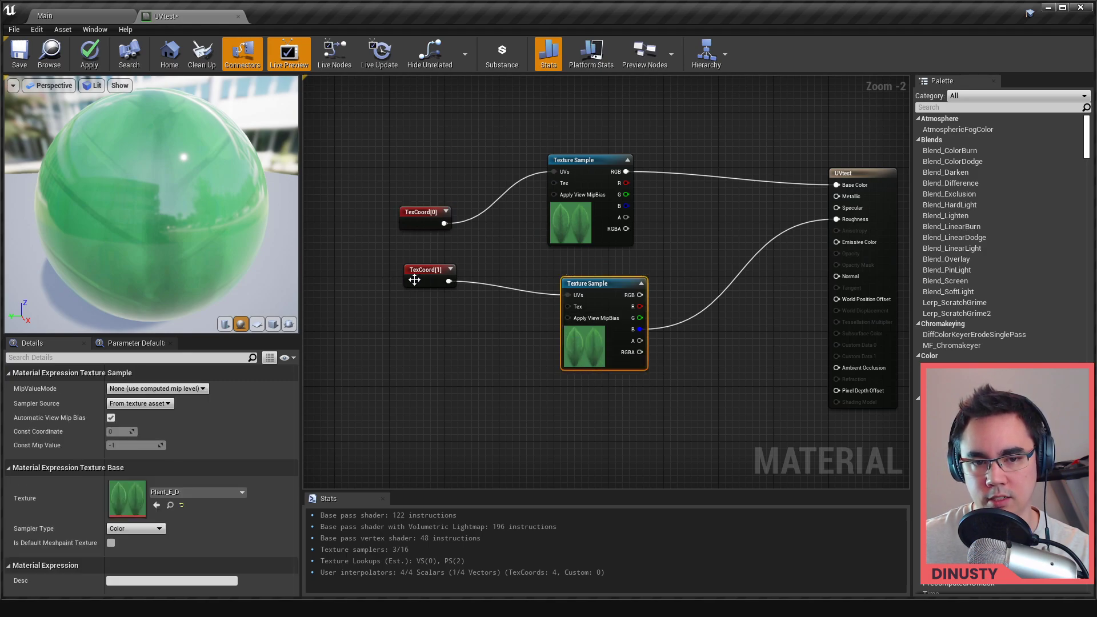
{"action": "left_click", "coordinate": [434, 274]}
{"action": "left_click", "coordinate": [412, 366]}
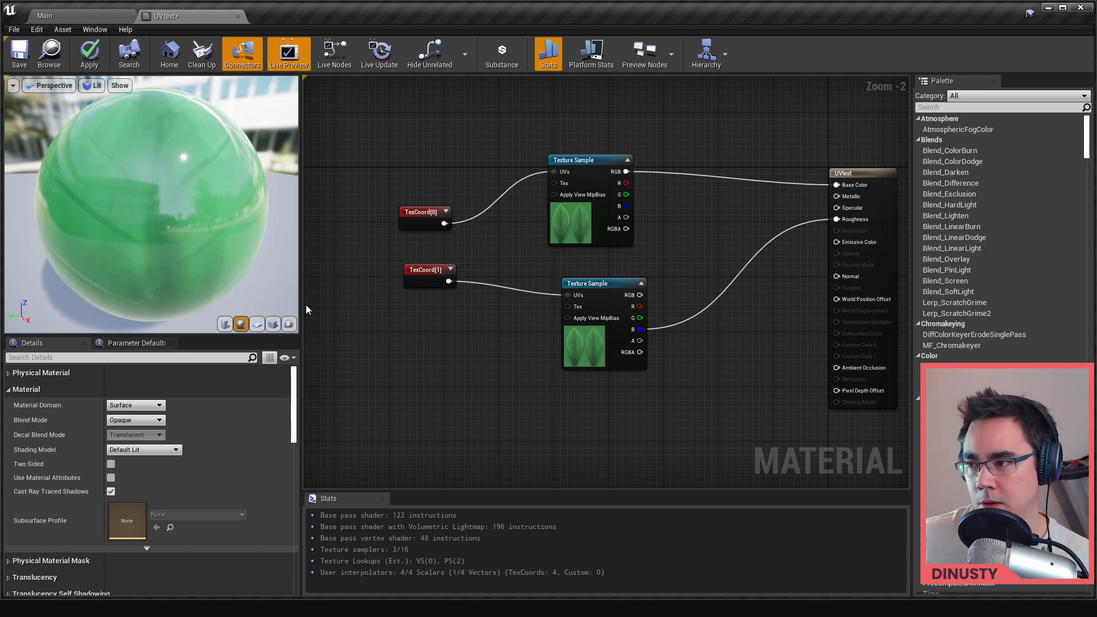
Switch from the UVtest material editor back to the Main level editor tab.
{"action": "left_click", "coordinate": [101, 17]}
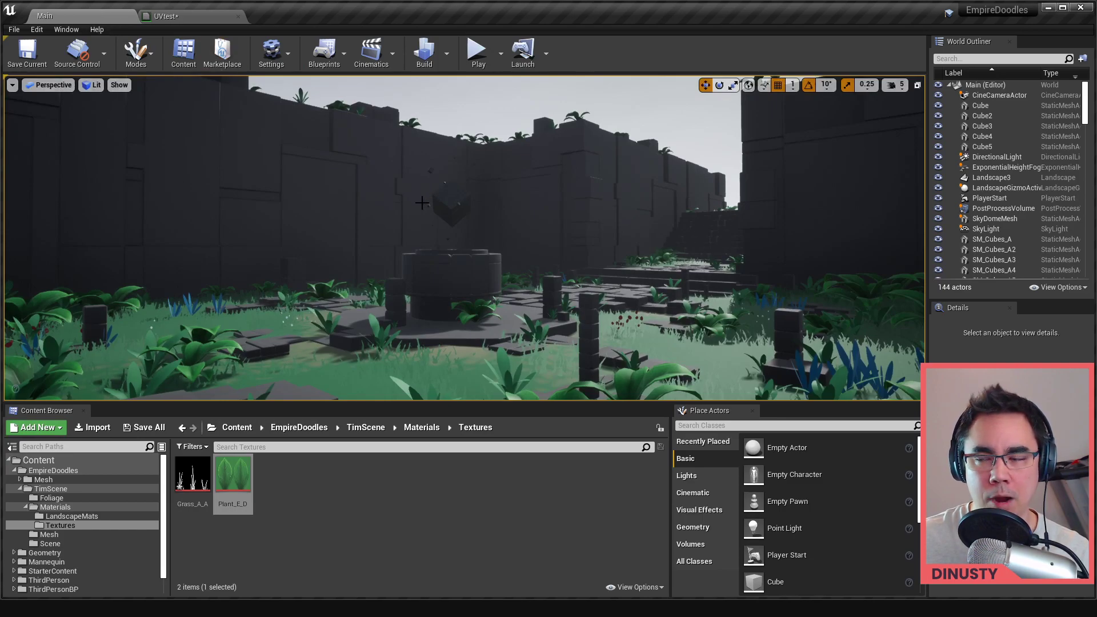